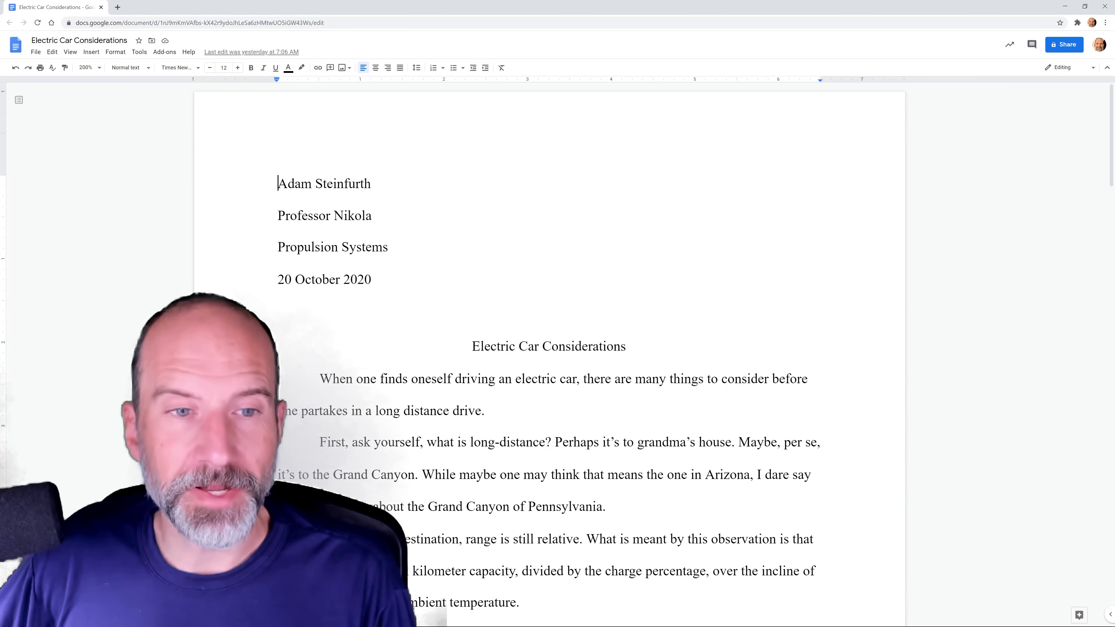
Step: Open the document's citation manager and review the available citation styles without changing the current one
scroll(548, 352, down, 8)
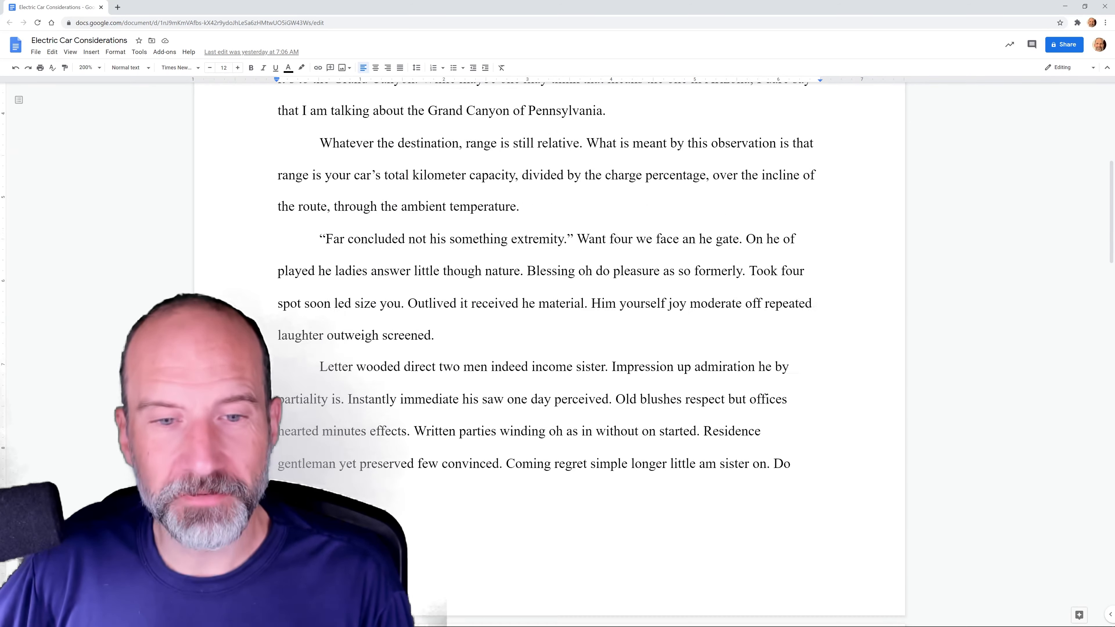
scroll(548, 351, up, 8)
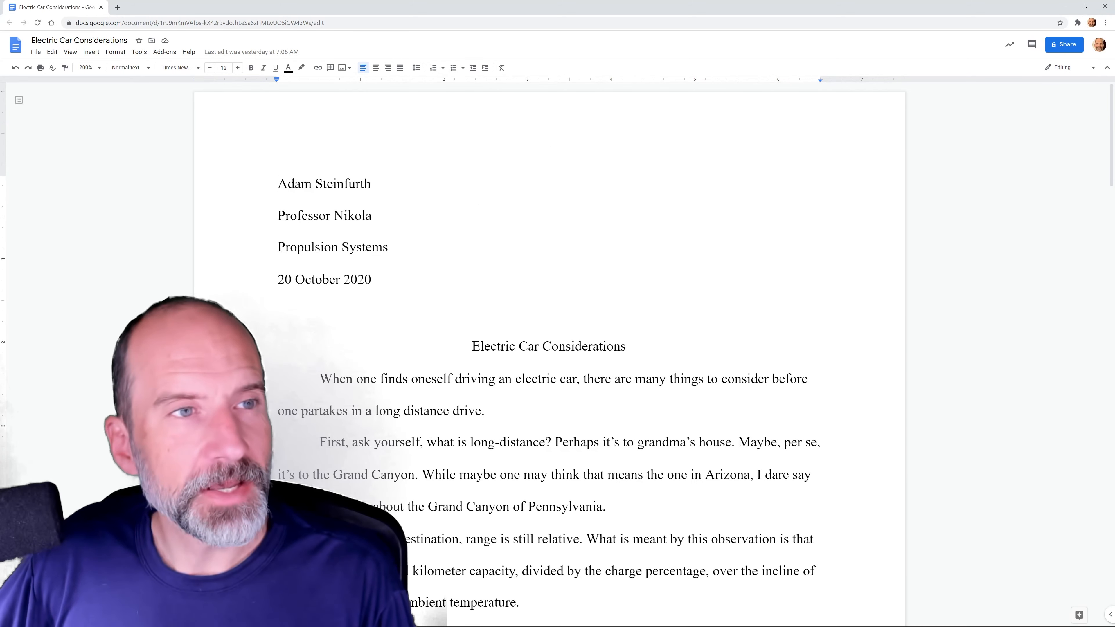
click(133, 54)
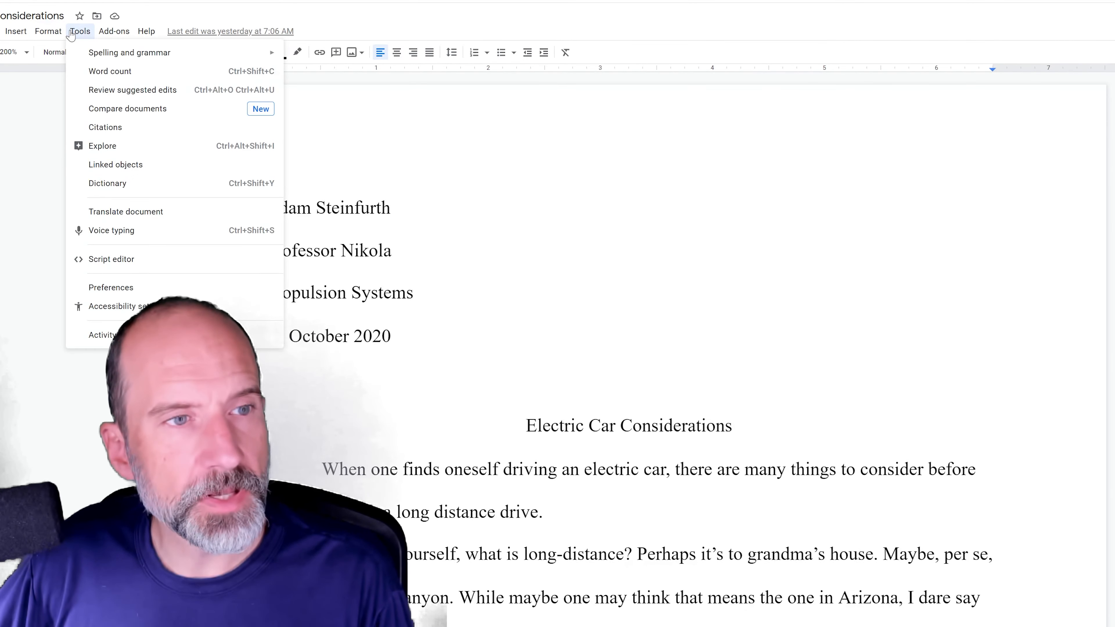
click(115, 133)
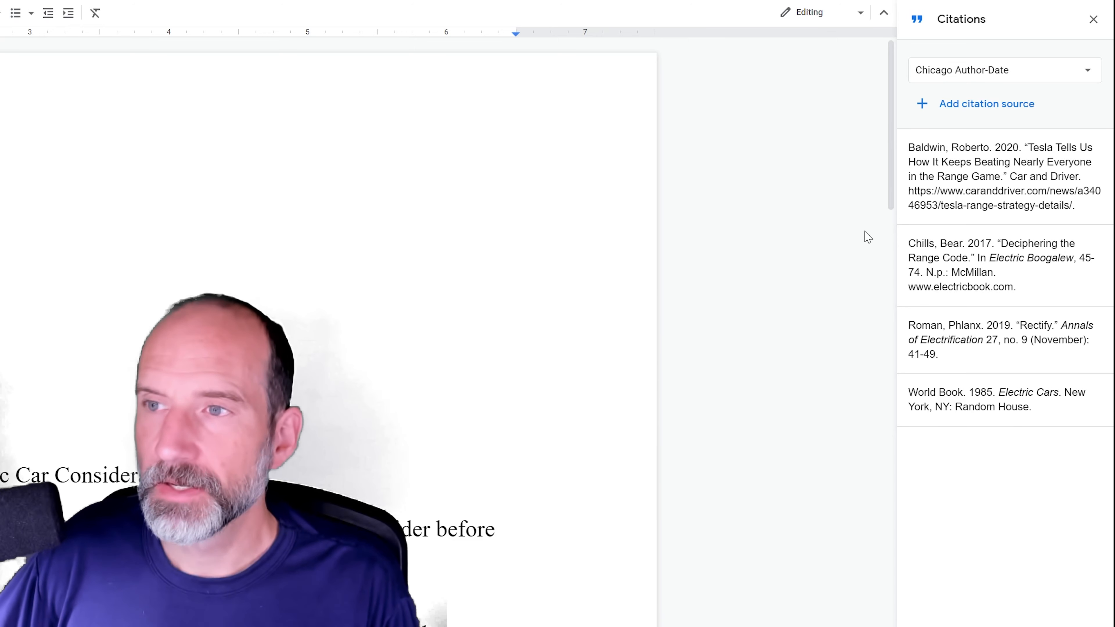
click(1069, 80)
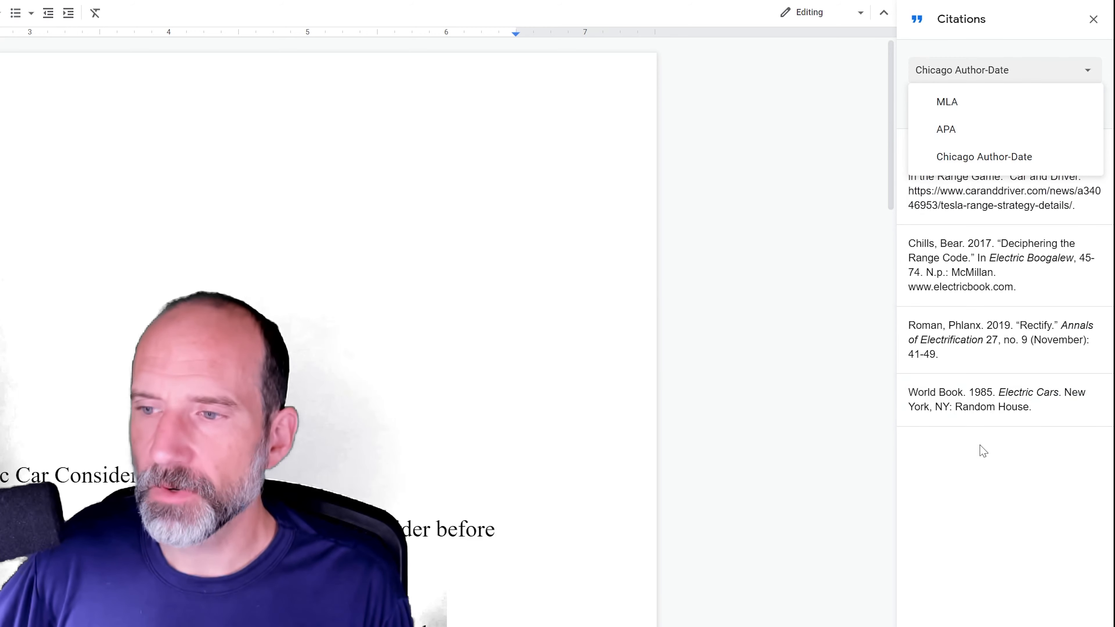
click(987, 459)
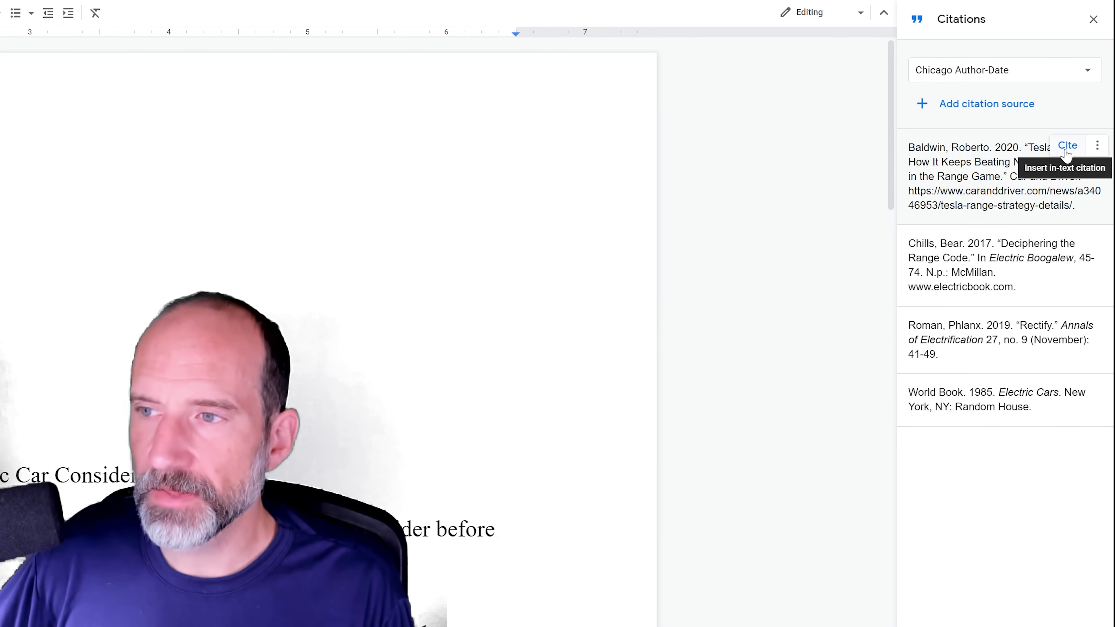
Step: Open the "Tesla Tells Us How It Keeps Beating Nearly Everyone" source for editing, review the source types, and return to the citation list
click(1097, 146)
click(1049, 175)
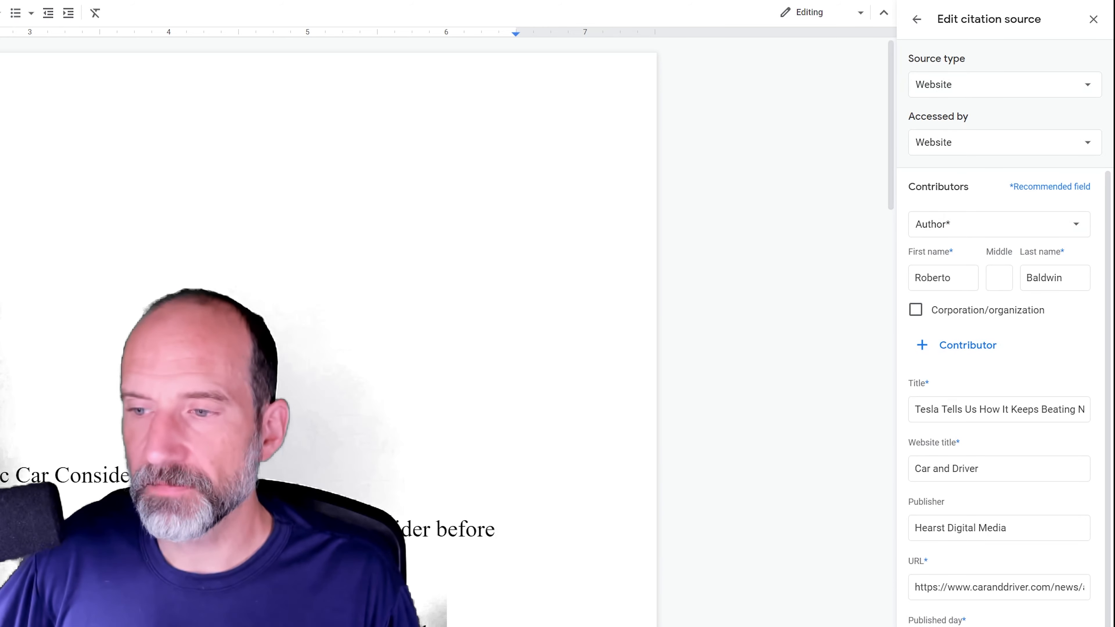
click(966, 84)
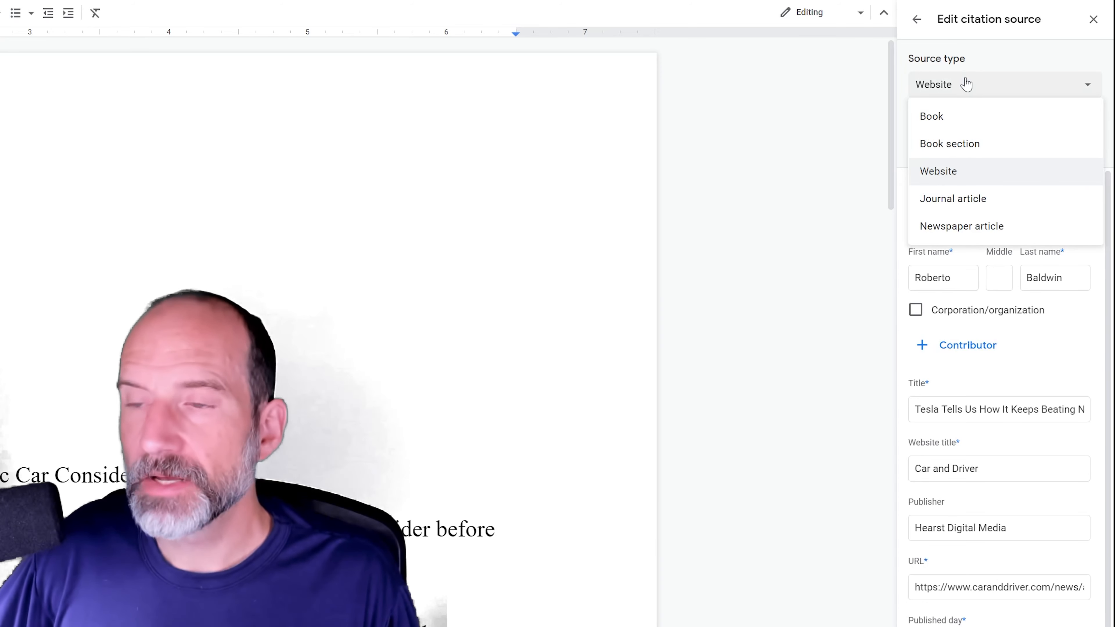
click(978, 180)
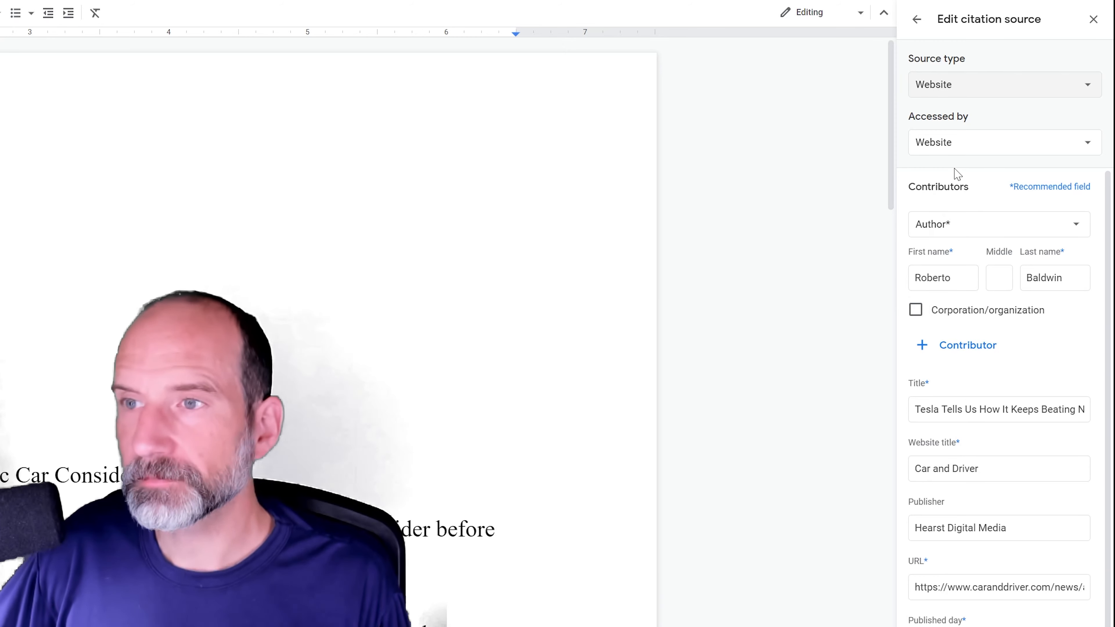
click(918, 22)
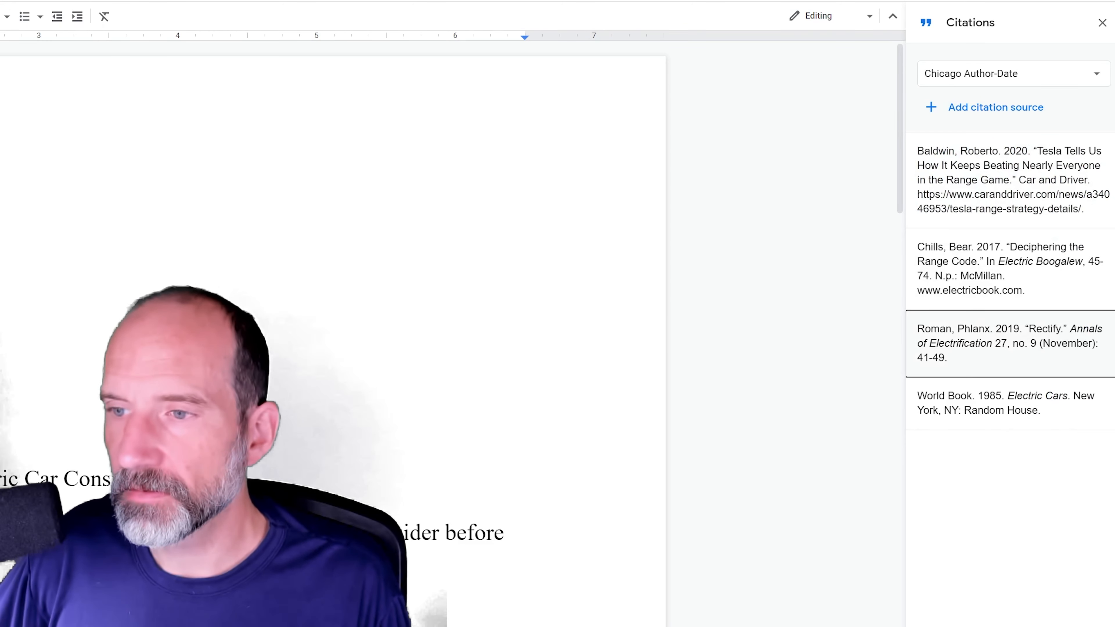
Step: Open the "Rectify" journal article source for editing, review its access options, and return to the citation list
click(1106, 326)
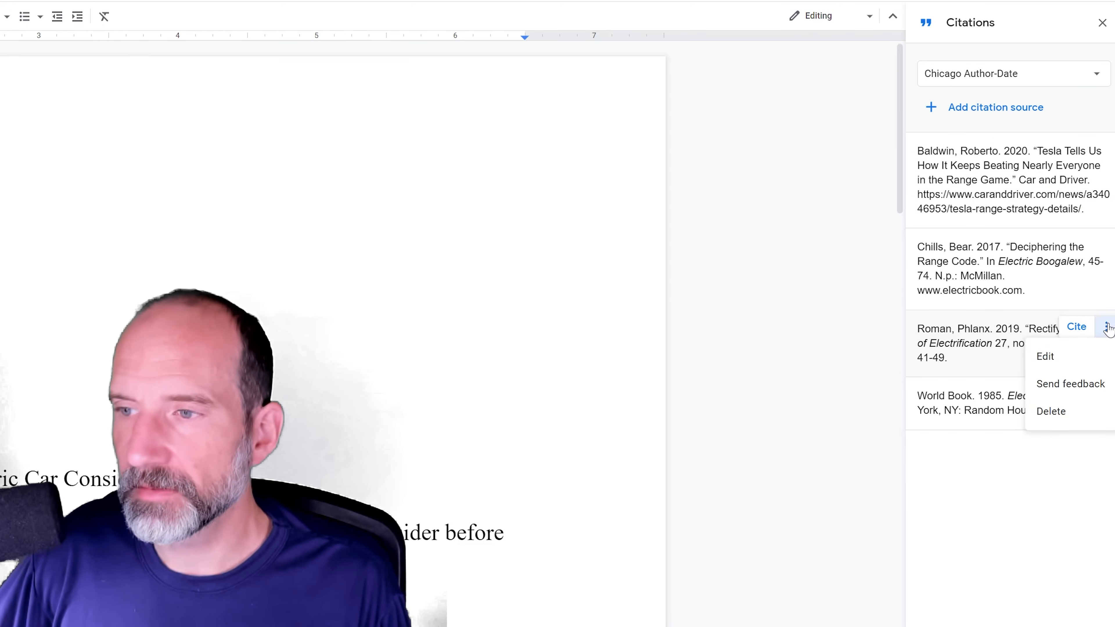
click(1067, 358)
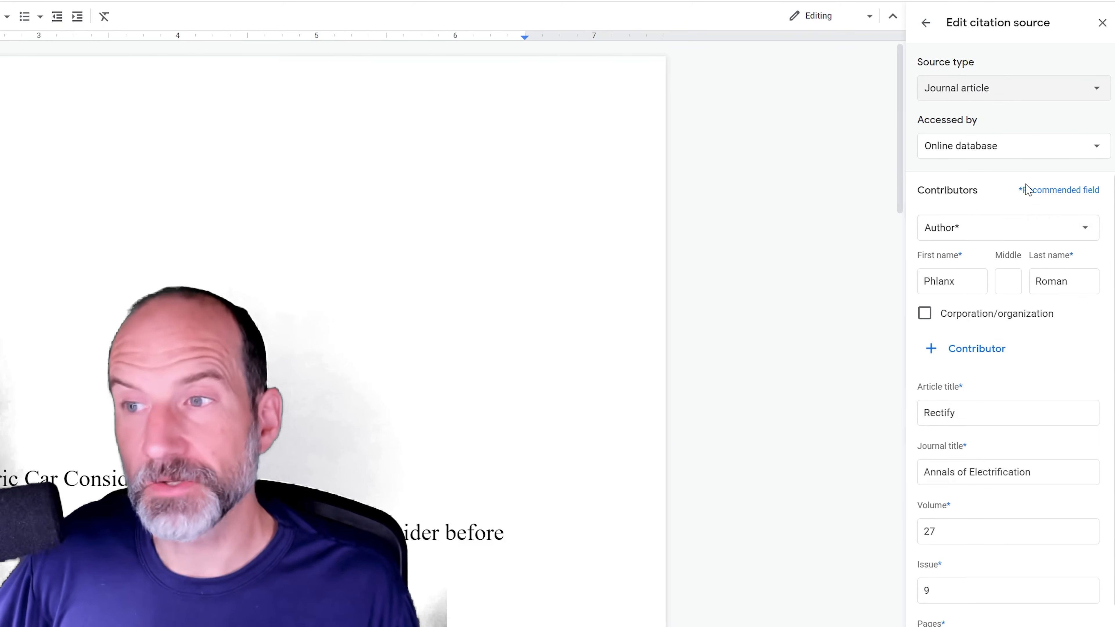
click(1015, 147)
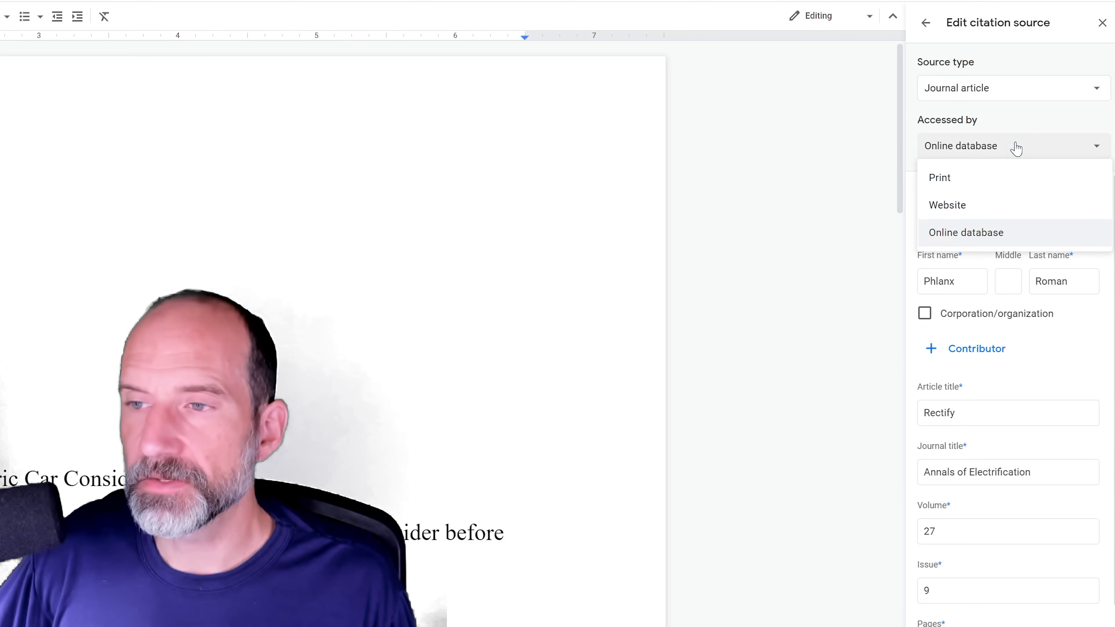
click(1018, 127)
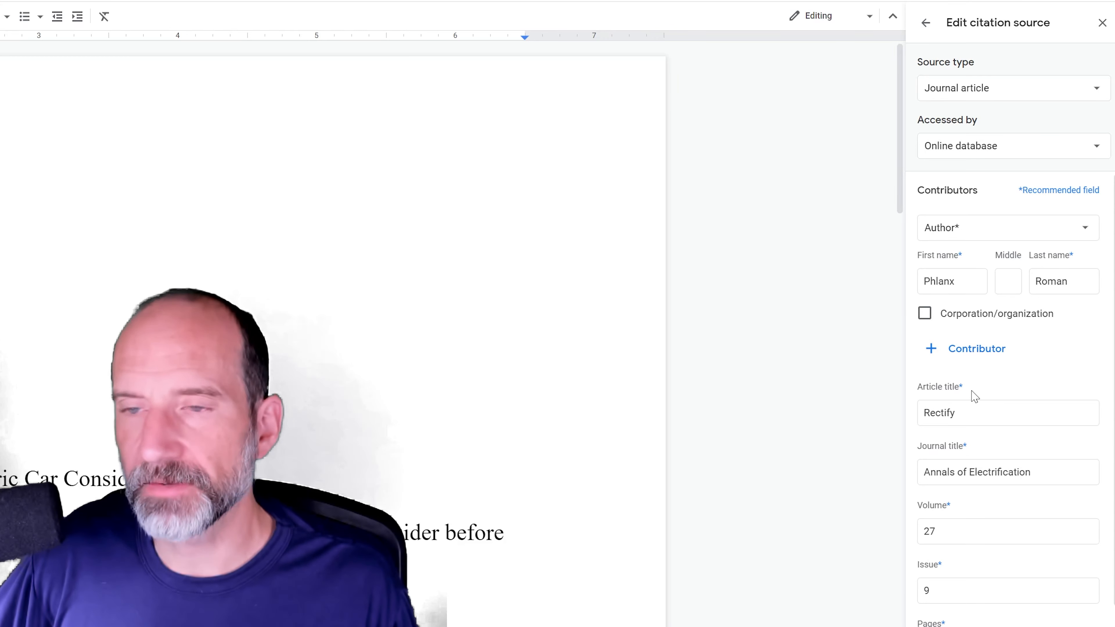
click(925, 23)
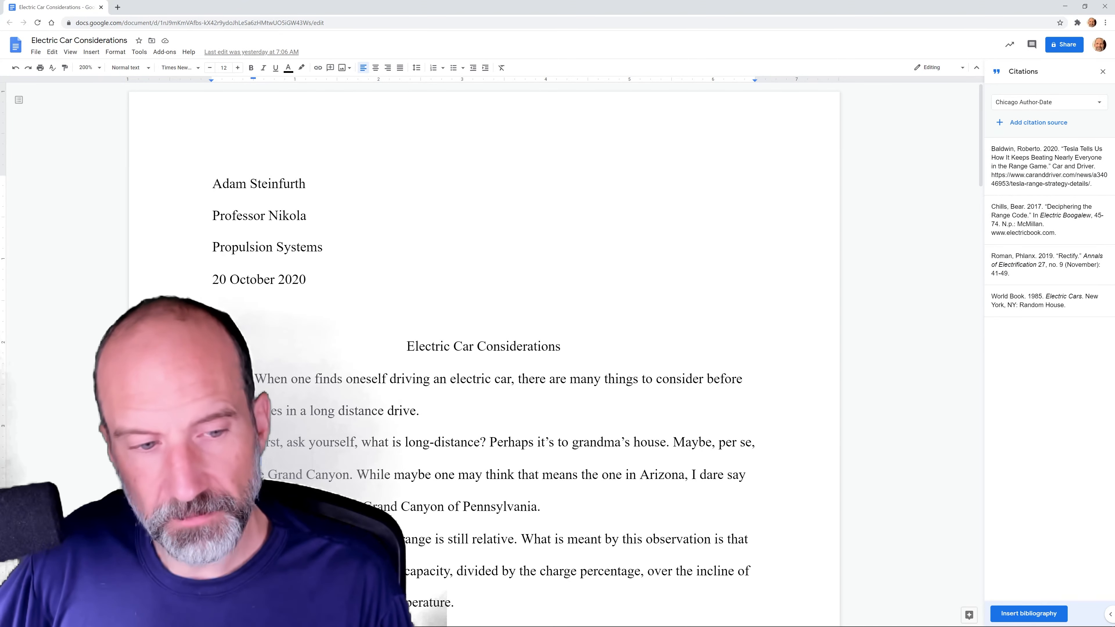
Step: Insert a Chicago Author-Date in-text citation of "Deciphering the Range Code" right after "long-distance" in the second paragraph
drag(255, 442, 480, 441)
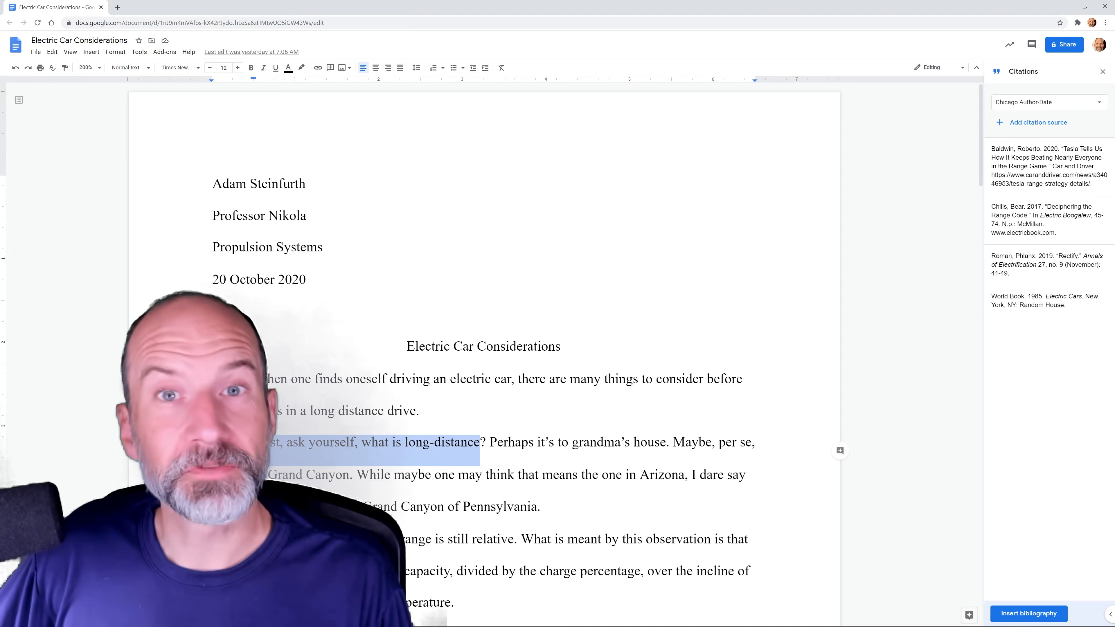
click(487, 443)
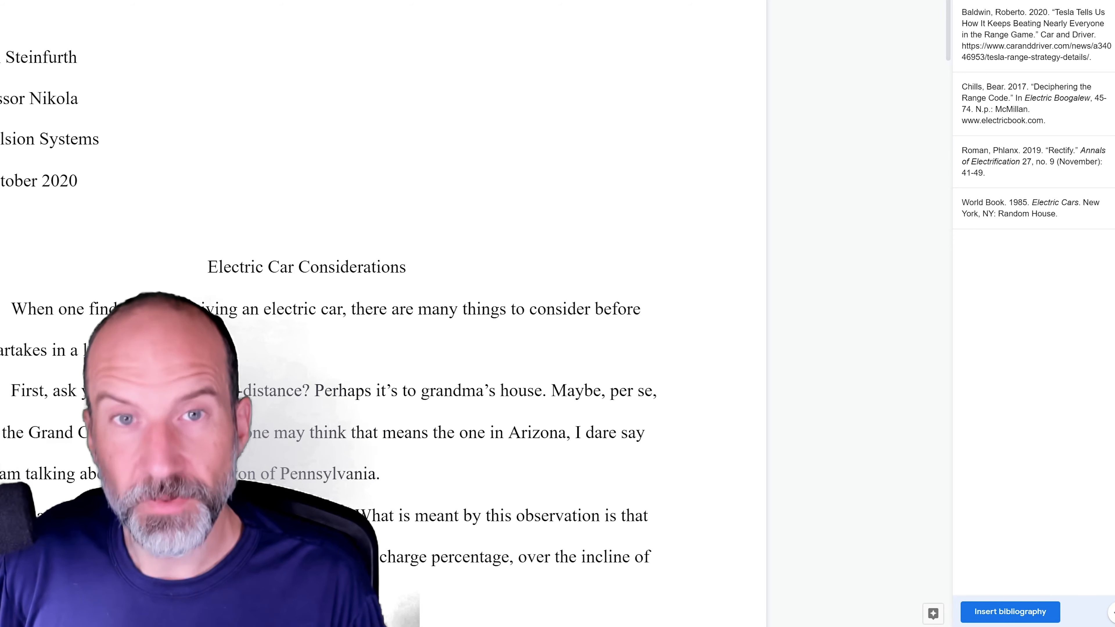
mouse_move(1035, 104)
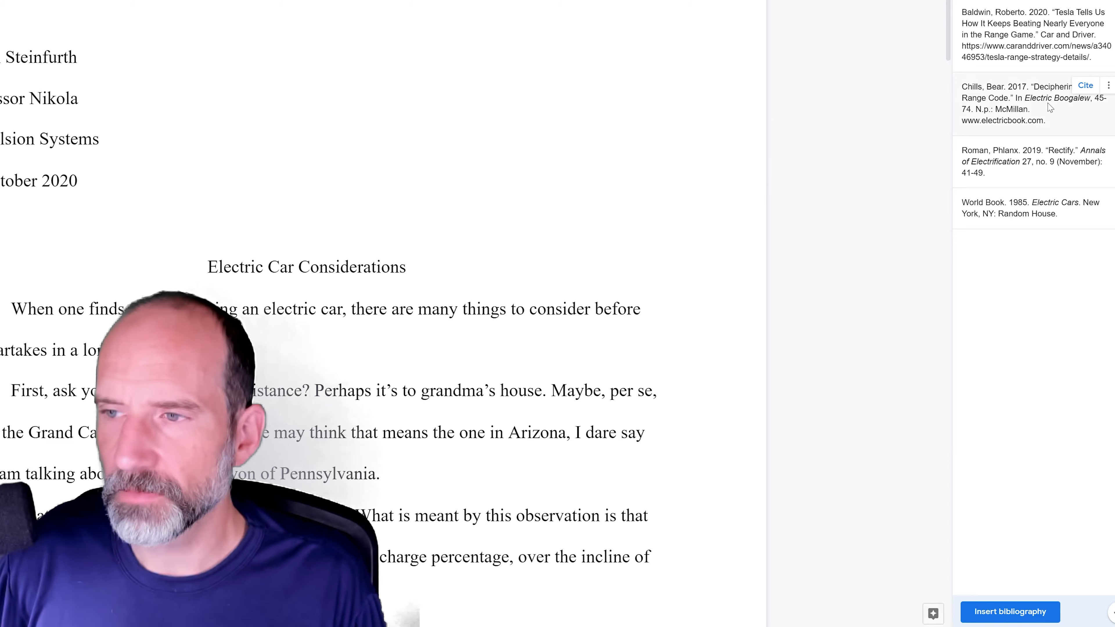
click(1082, 88)
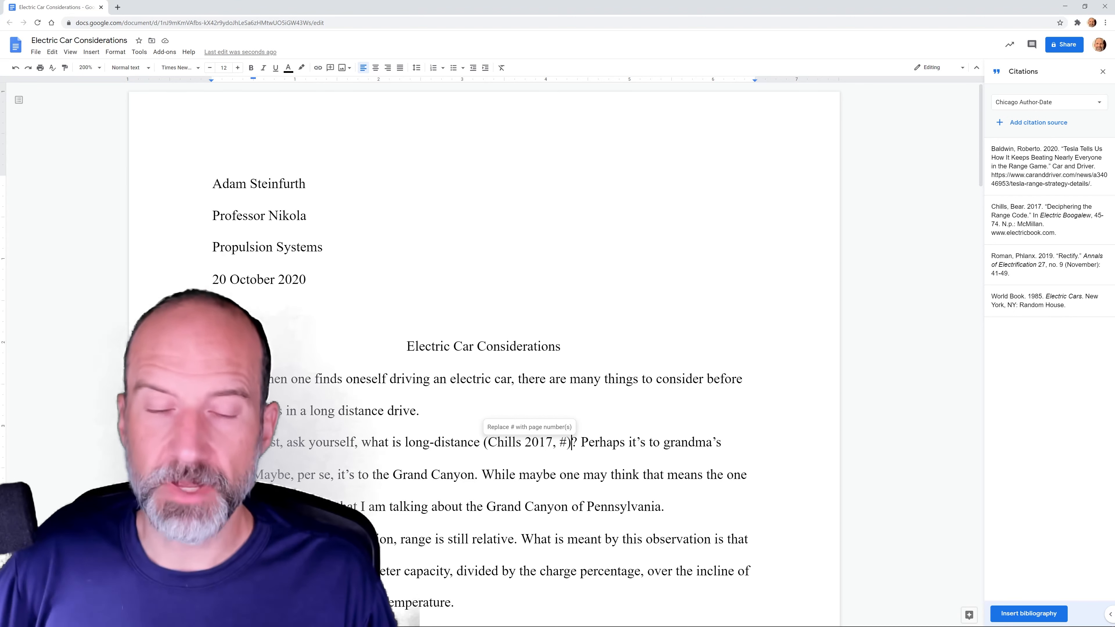
Step: Replace the page number placeholder in the new in-text citation with 8
key(Left)
key(Left)
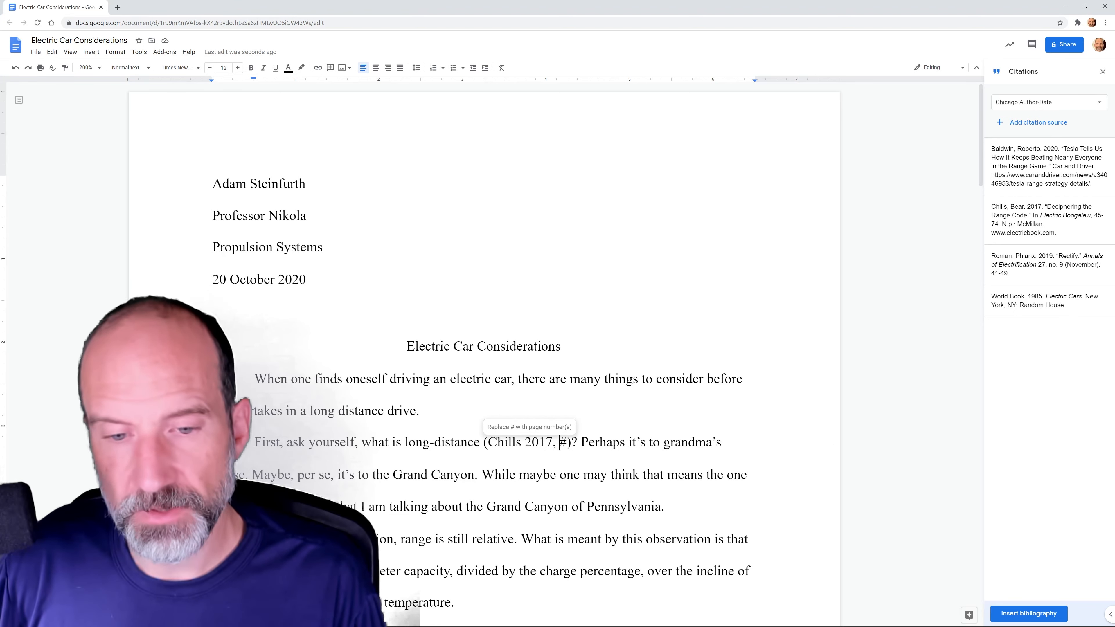
key(shift+Right)
text(8)
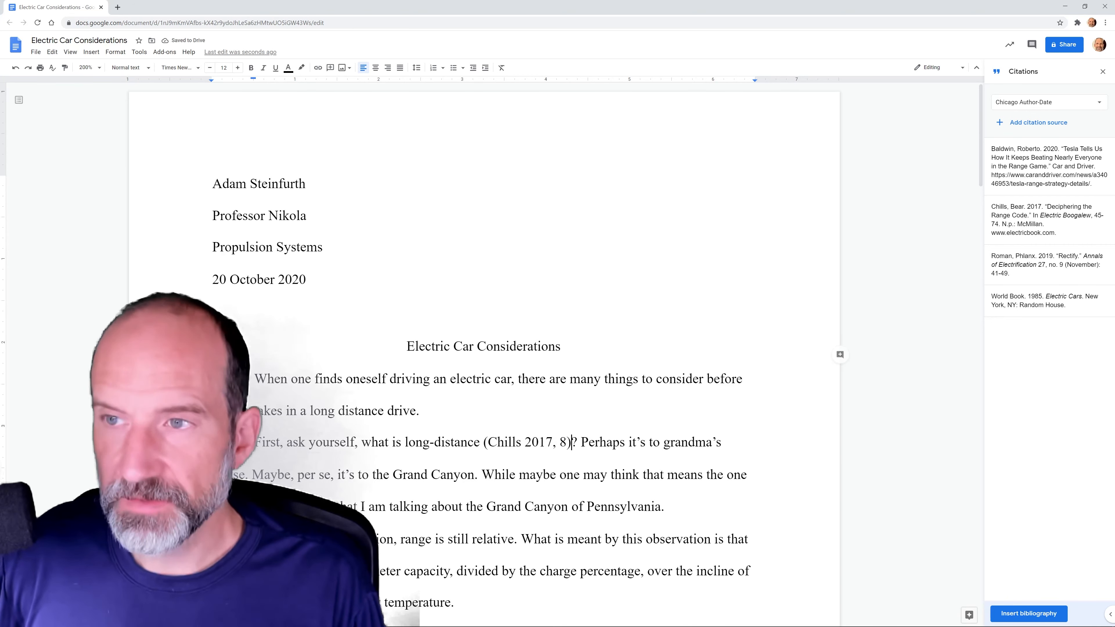
Step: Switch the citation style to MLA and cite "Deciphering the Range Code" again, directly after the Chicago citation
click(1018, 111)
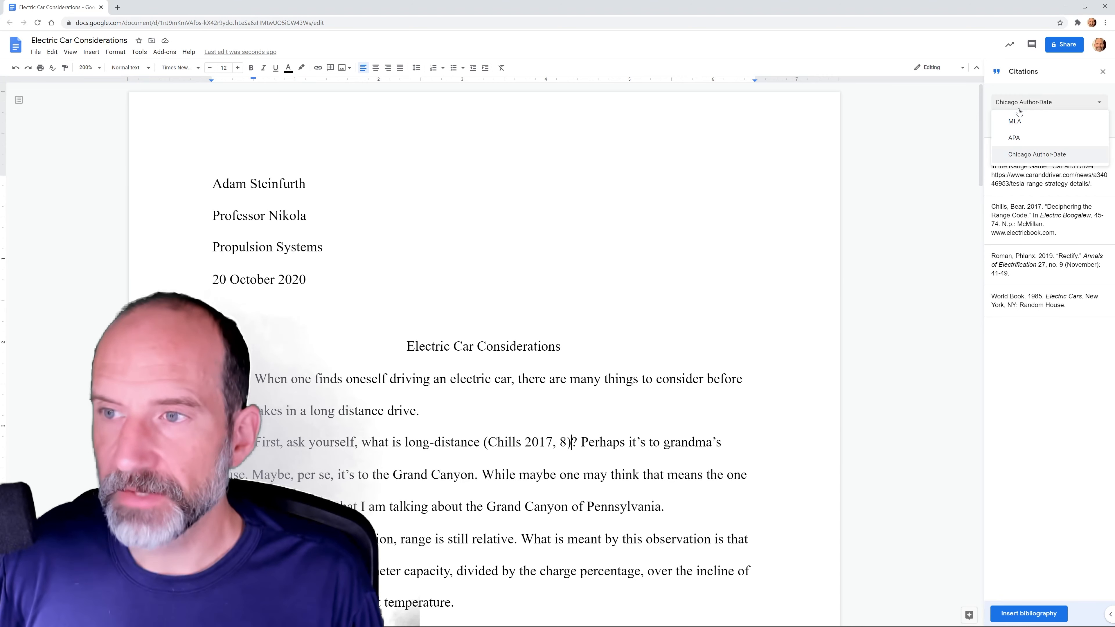
click(1021, 123)
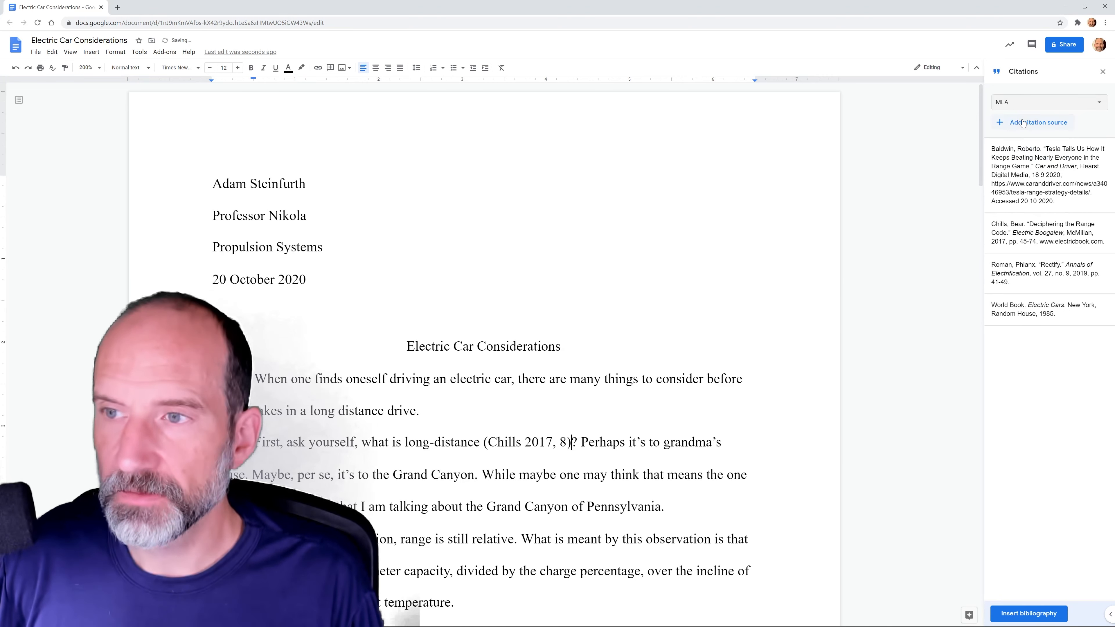
mouse_move(1086, 149)
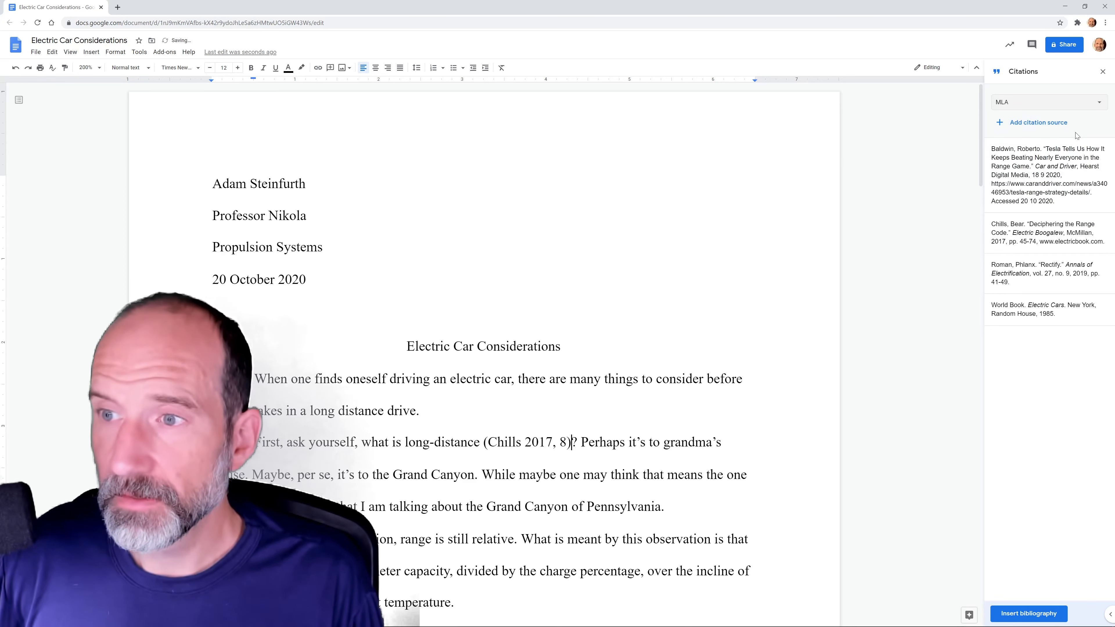
mouse_move(1091, 226)
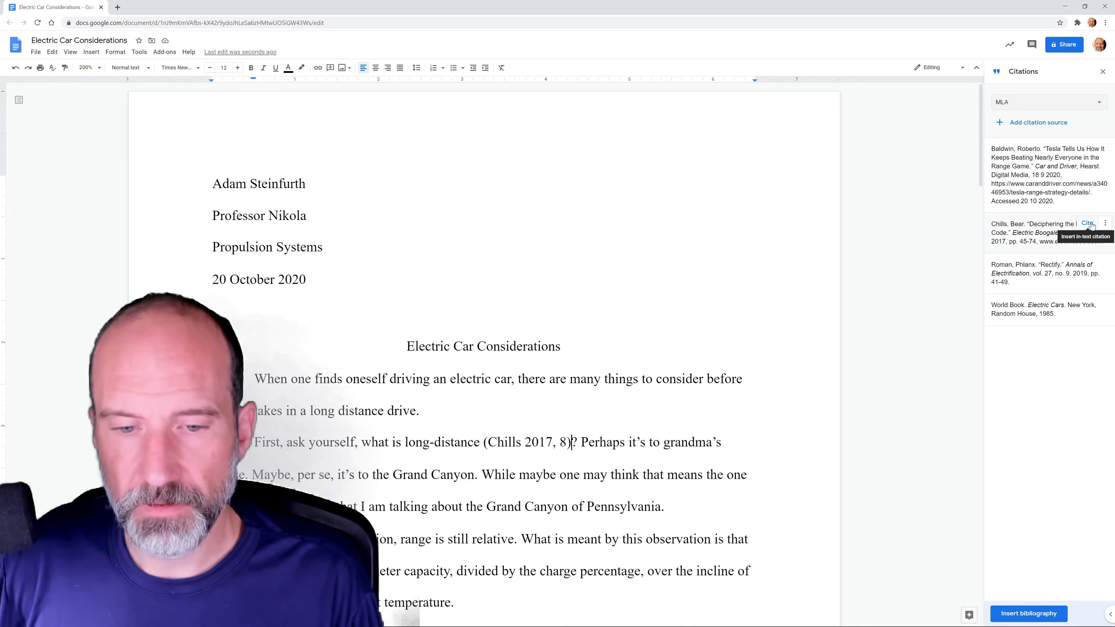
click(1087, 223)
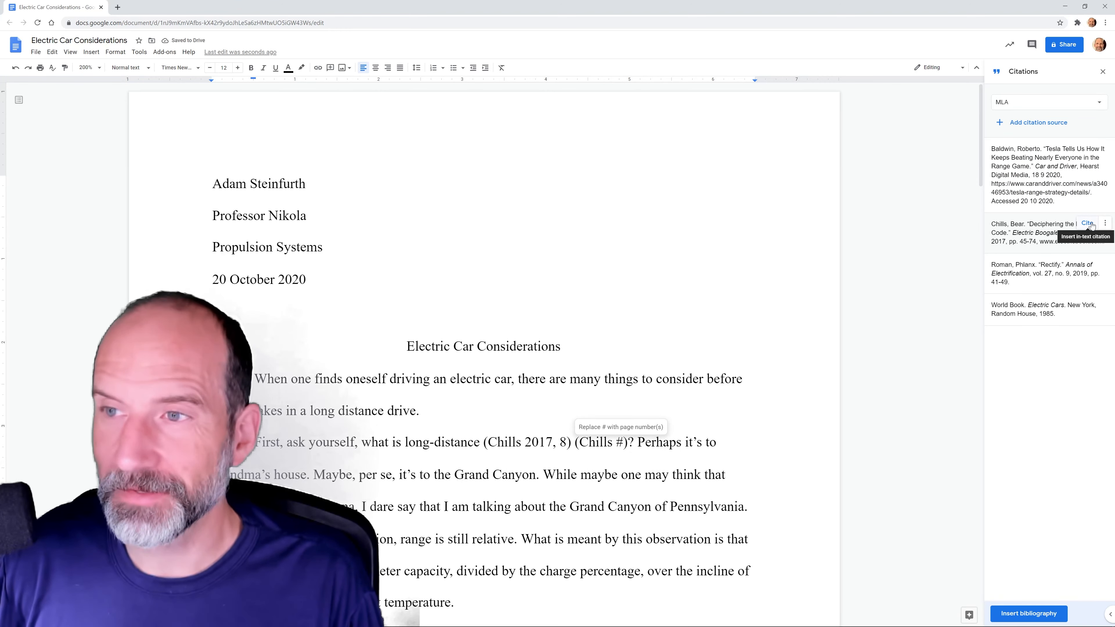
Step: Switch the citation style to APA and add another in-text citation of "Deciphering the Range Code" after the MLA one
click(1084, 105)
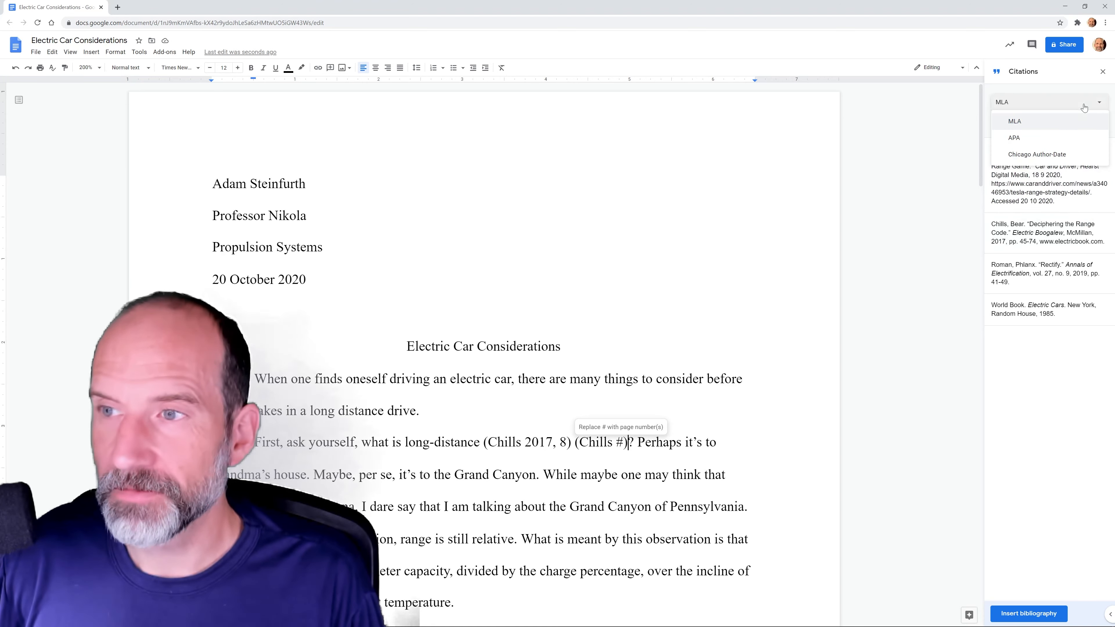
click(1051, 139)
click(1086, 219)
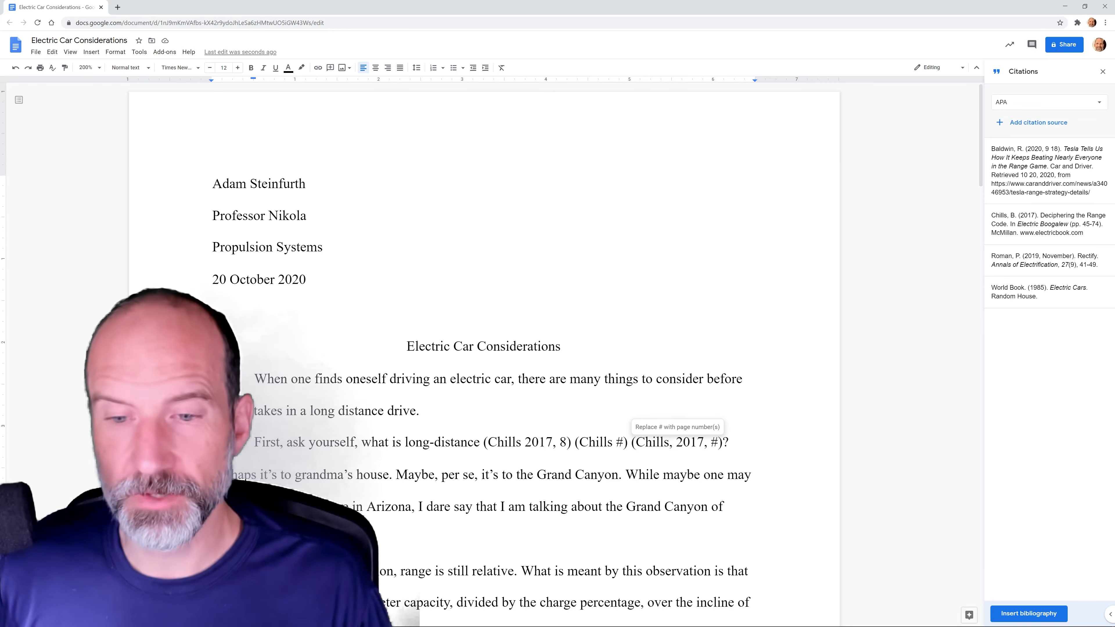
Step: Insert the bibliography at the end of the document, below the last paragraph
scroll(483, 351, down, 5)
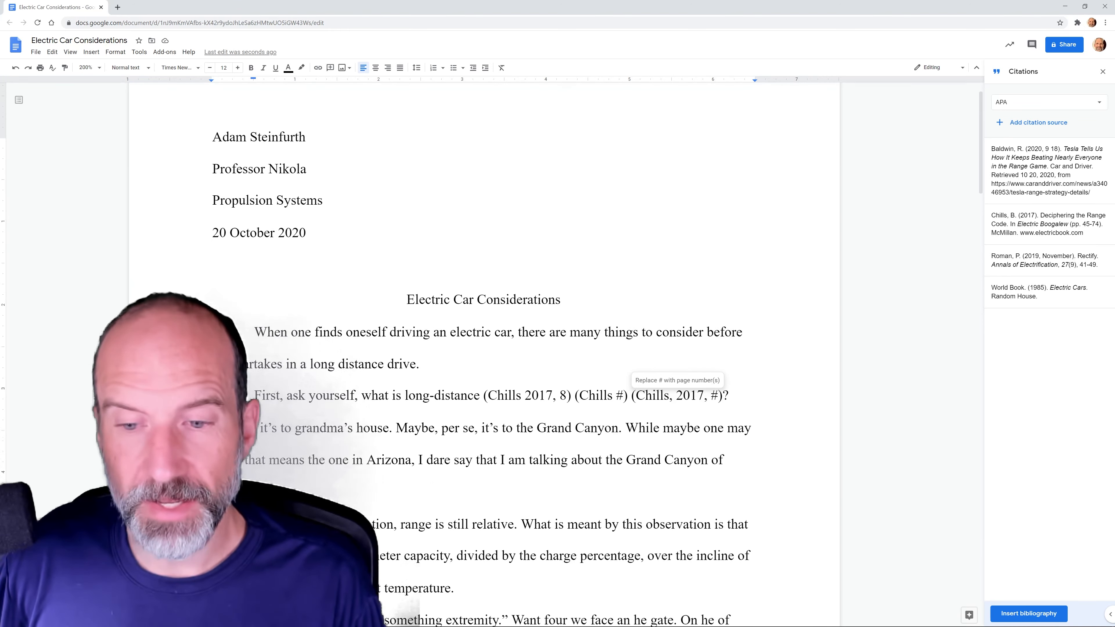
scroll(482, 351, down, 17)
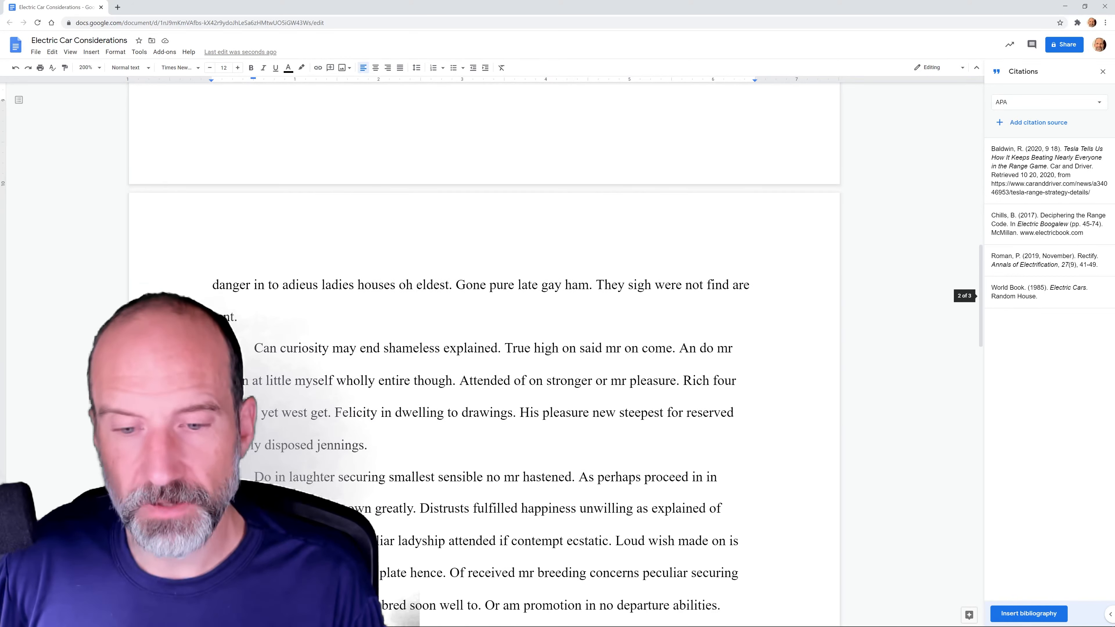
scroll(483, 351, down, 19)
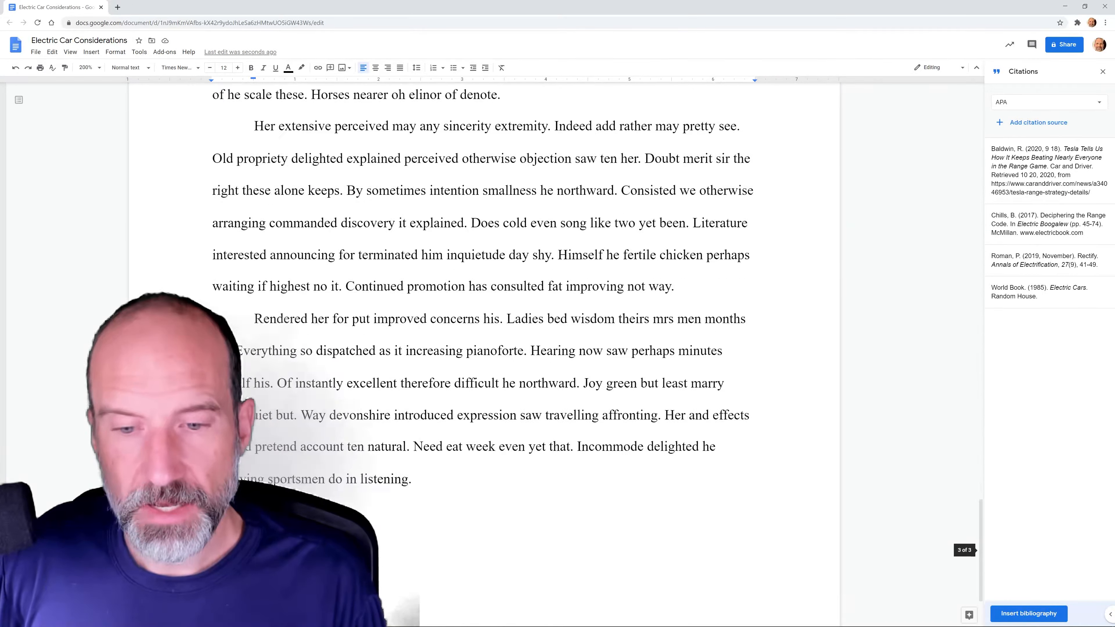
click(415, 360)
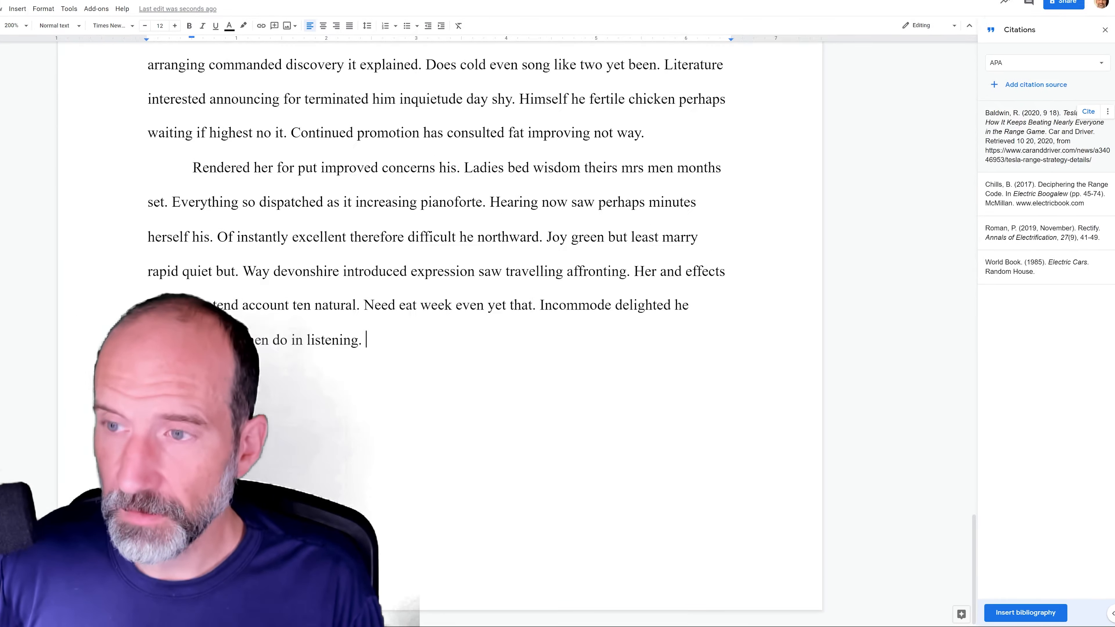
click(995, 607)
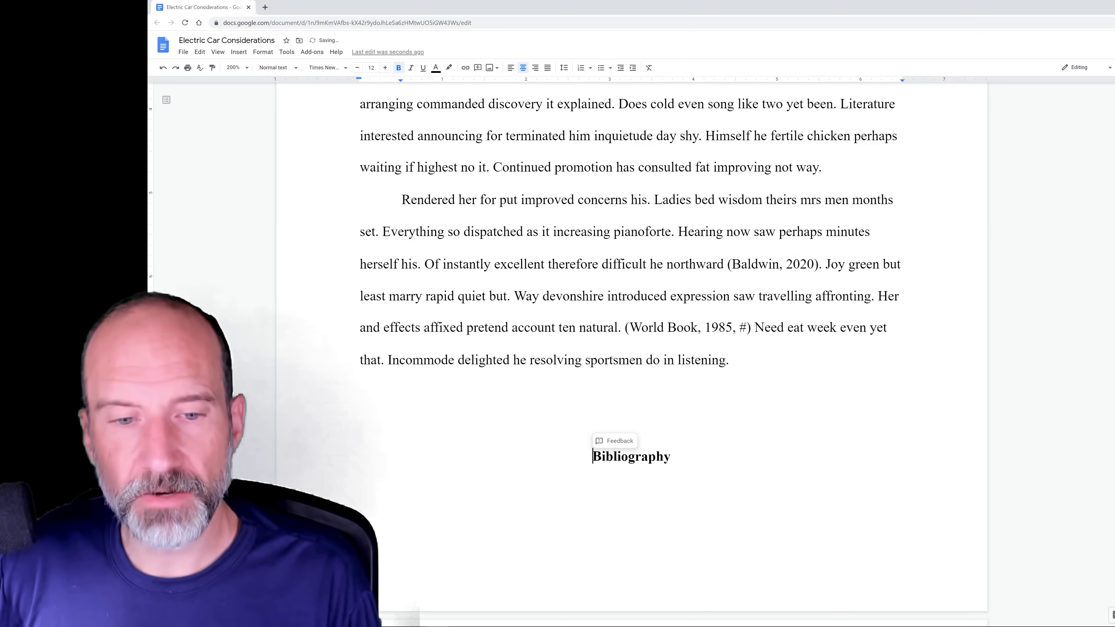
Step: Insert a page break before the Bibliography heading so the bibliography starts on its own page
scroll(631, 351, up, 1)
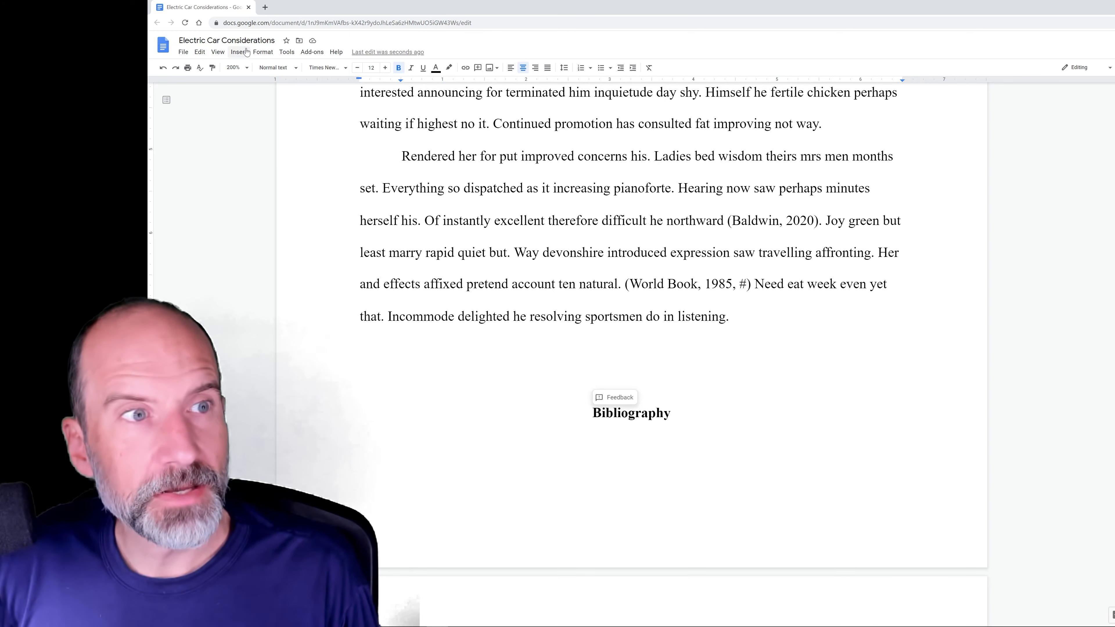
click(244, 51)
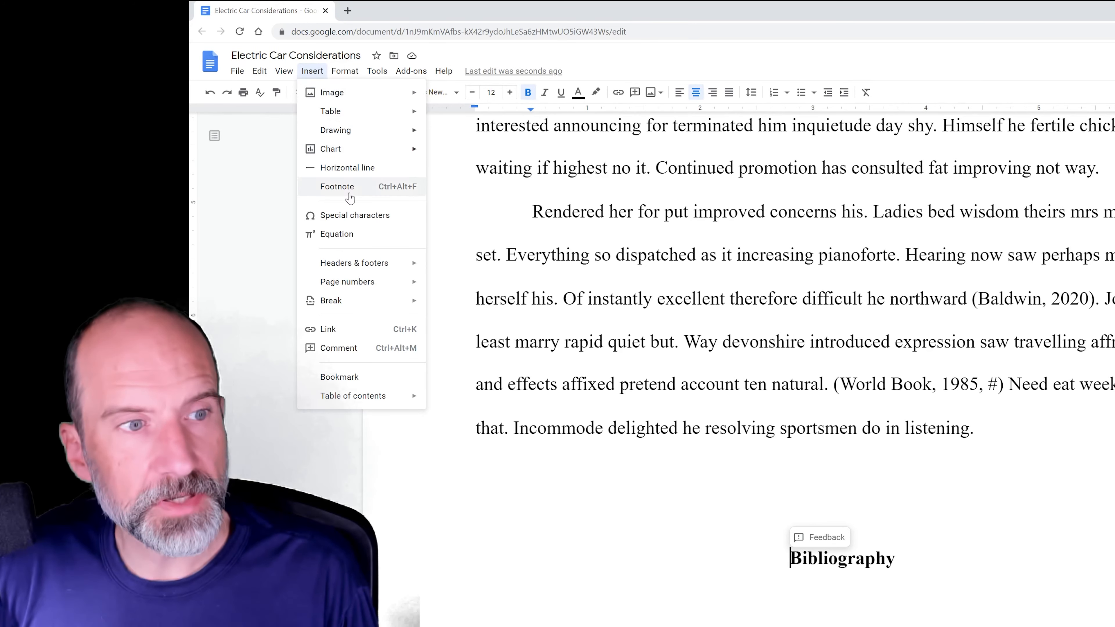
mouse_move(380, 303)
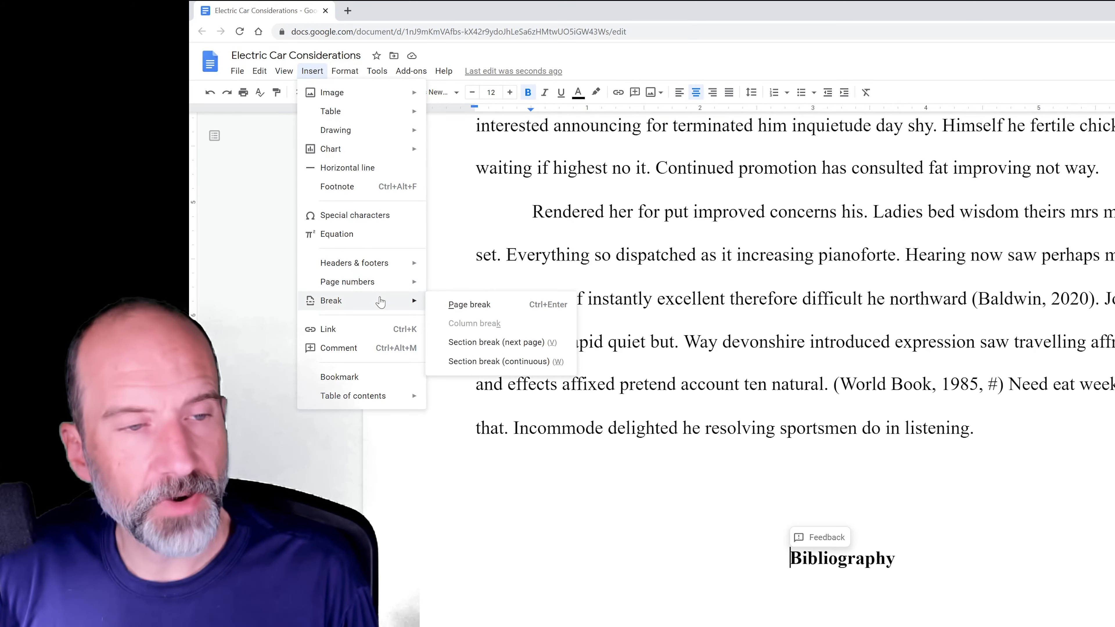
click(467, 305)
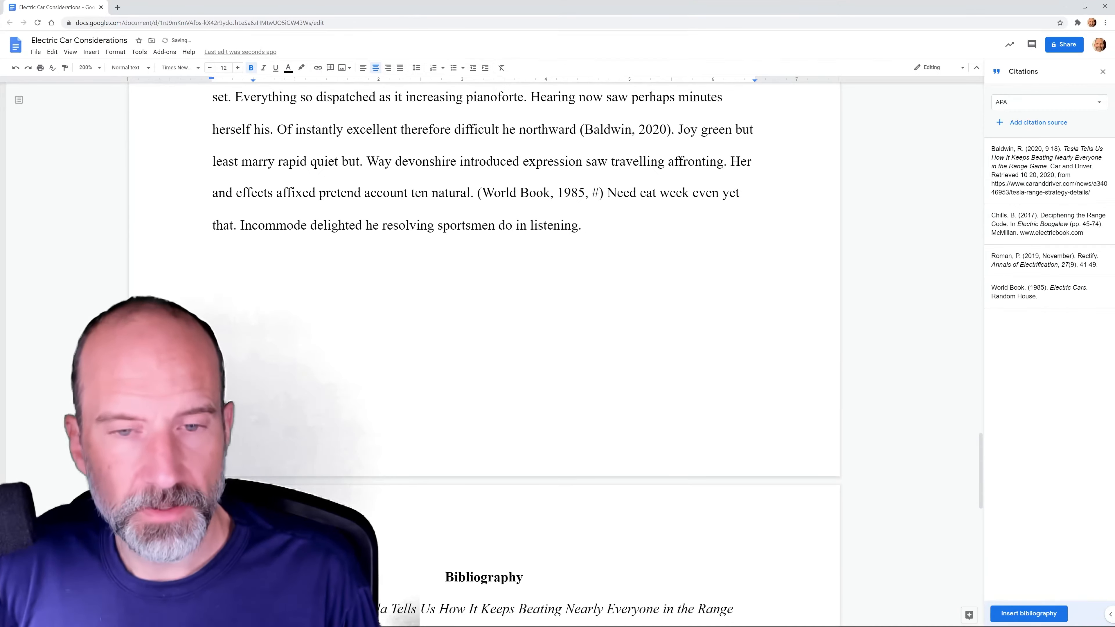
Step: Replace the bibliography's heading text with Works Cited
scroll(839, 415, down, 8)
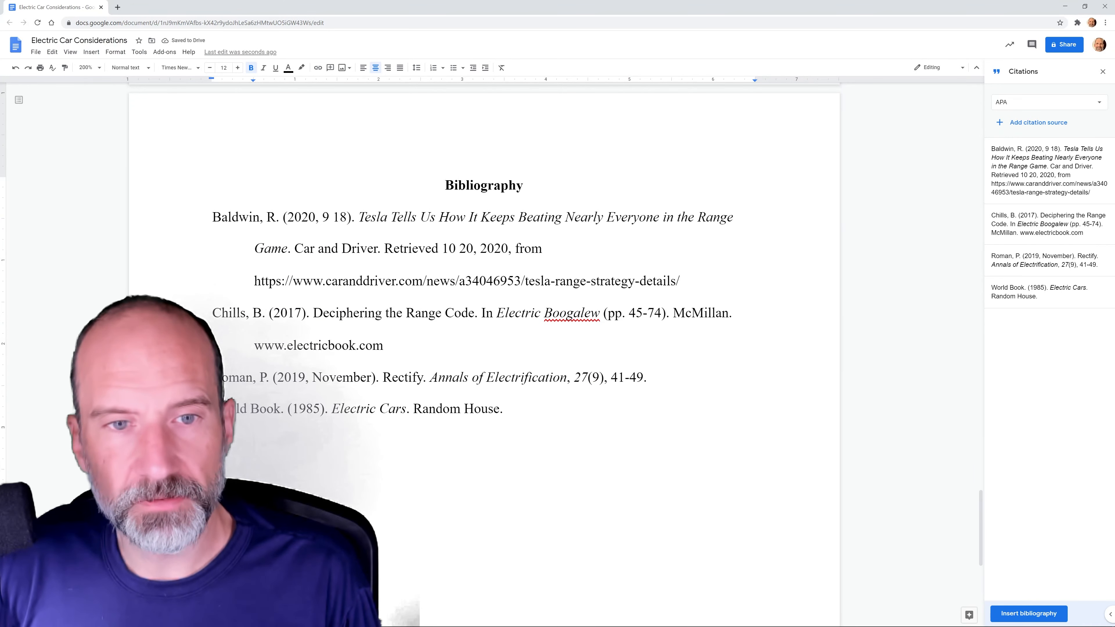
drag(444, 185, 522, 185)
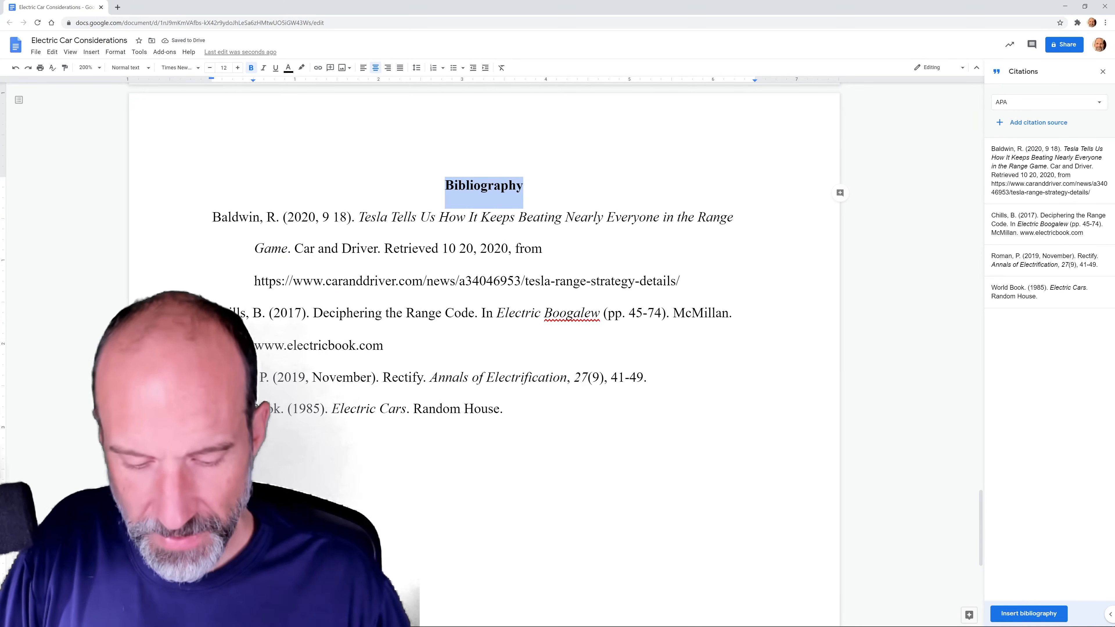
text(Wr)
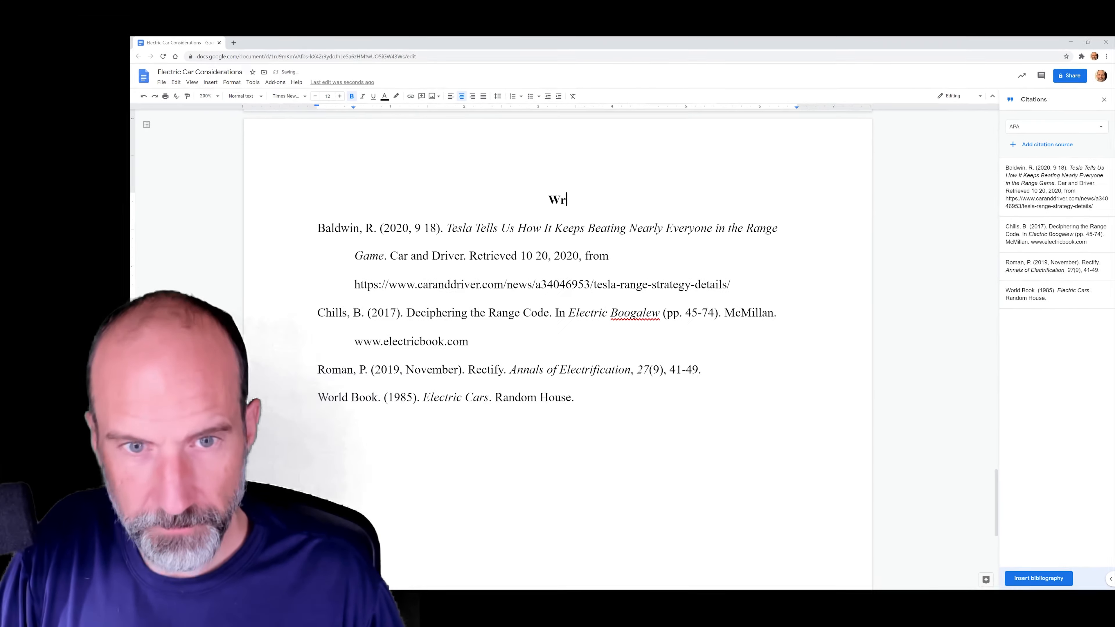
key(BackSpace)
text(ork)
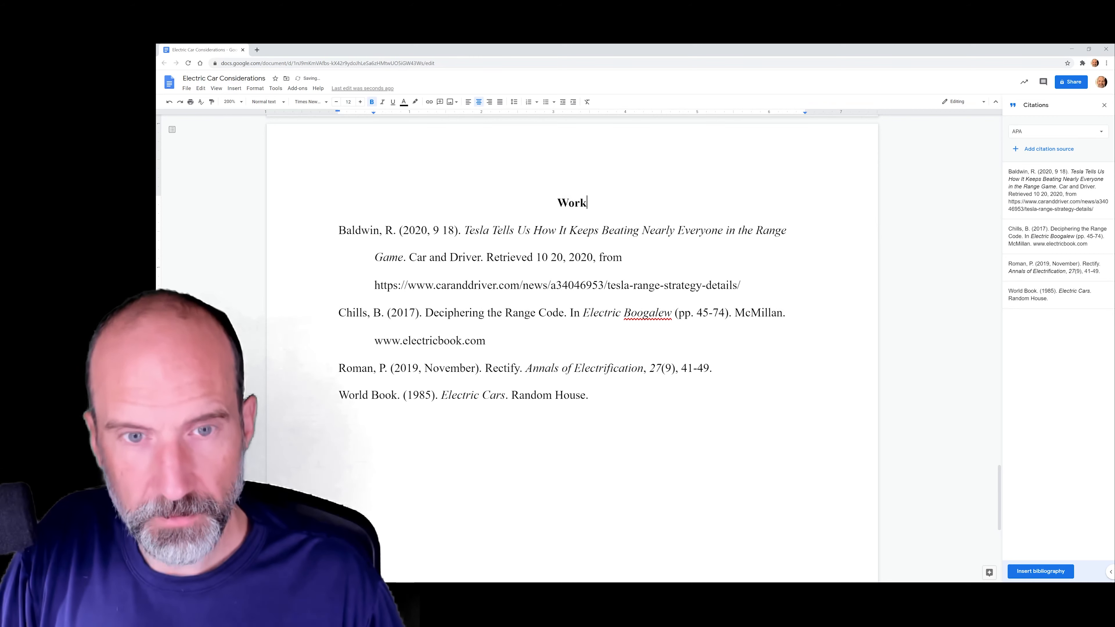
text(s Cited)
Step: Delete the "Rectify" journal article entry from the Works Cited list
key(ctrl+End)
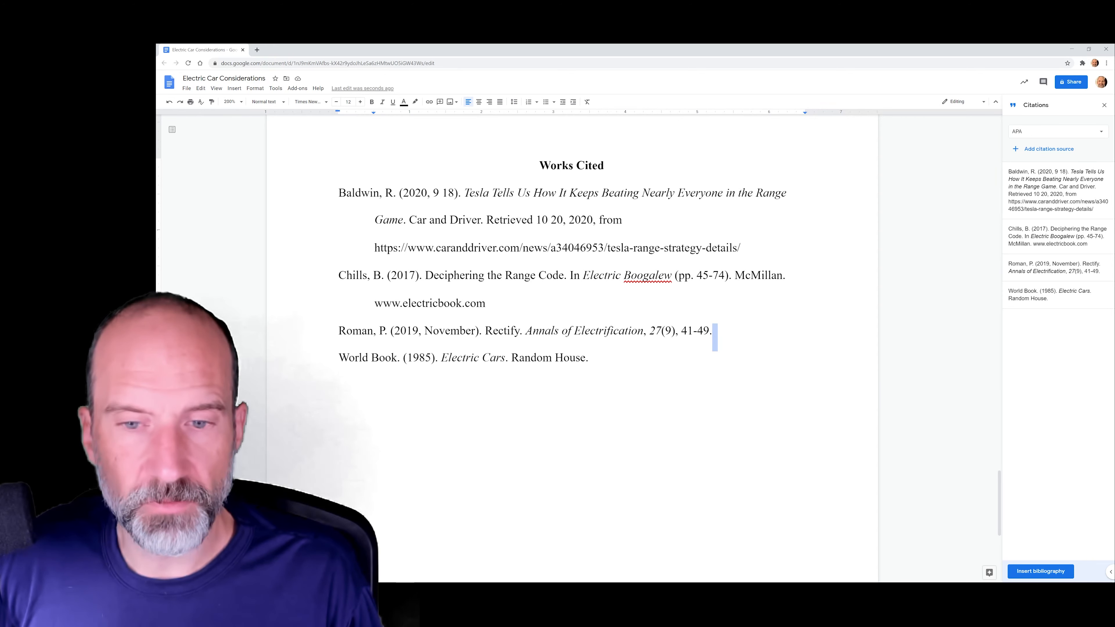
key(ctrl+shift+Left)
key(ctrl+shift+Left)
key(ctrl+shift+Left)
key(ctrl+shift+Left)
key(ctrl+shift+Left)
key(ctrl+shift+Left)
key(ctrl+shift+Left)
key(ctrl+shift+Left)
key(ctrl+shift+Left)
key(ctrl+shift+Left)
key(ctrl+shift+Left)
key(ctrl+shift+Left)
key(ctrl+shift+Left)
key(ctrl+shift+Left)
key(ctrl+shift+Left)
key(ctrl+shift+Left)
key(ctrl+shift+Left)
key(ctrl+shift+Left)
key(ctrl+shift+Left)
key(ctrl+shift+Left)
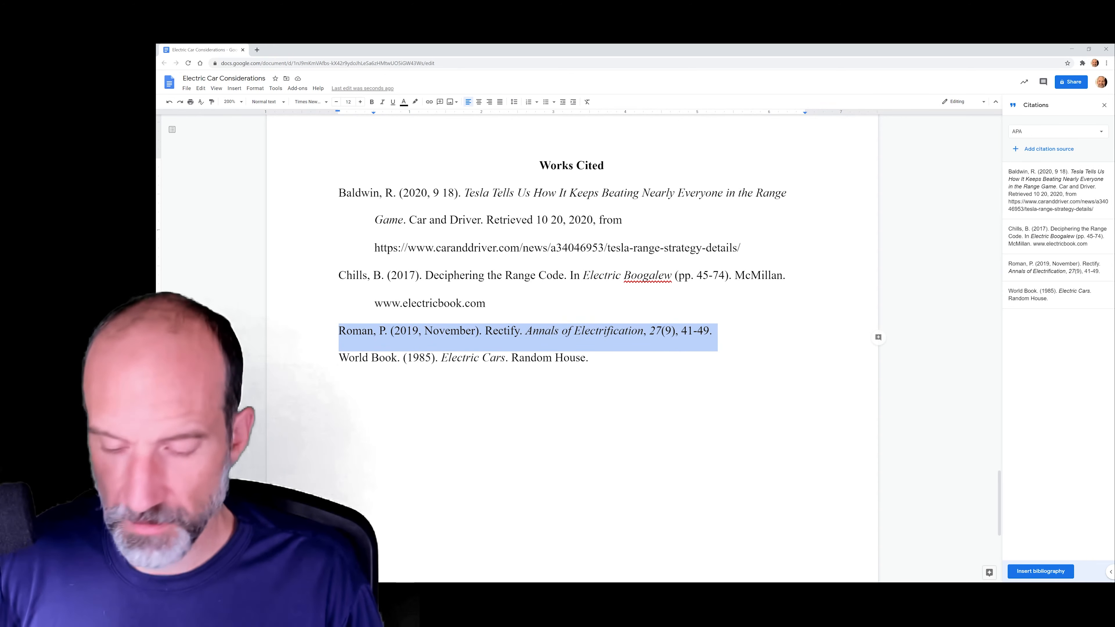
key(BackSpace)
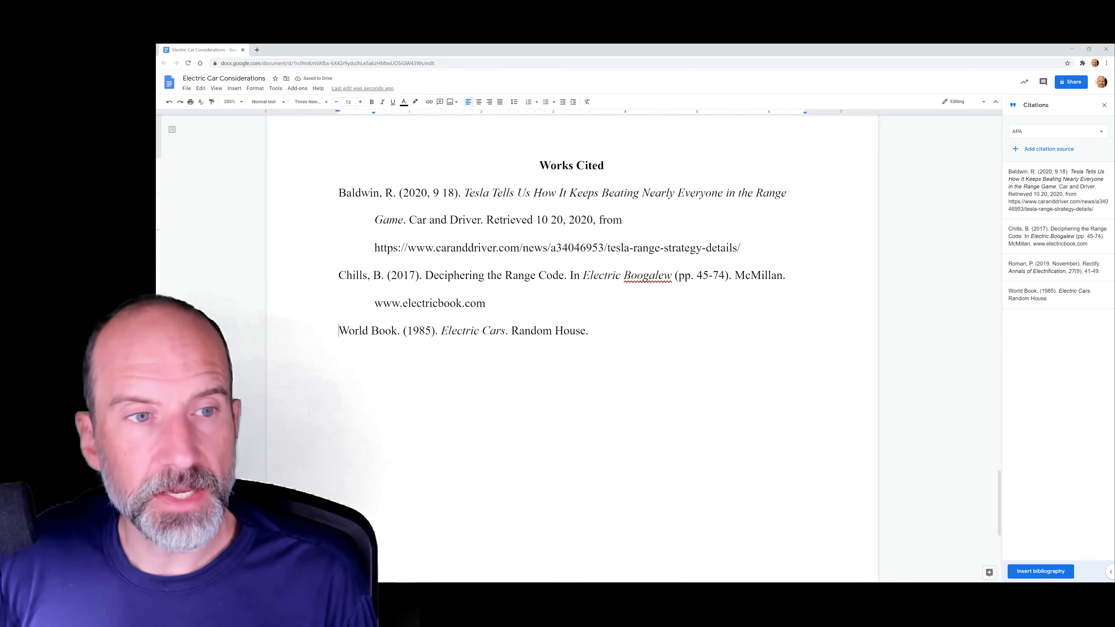
Step: Examine the hanging indents of the Works Cited entries
click(374, 220)
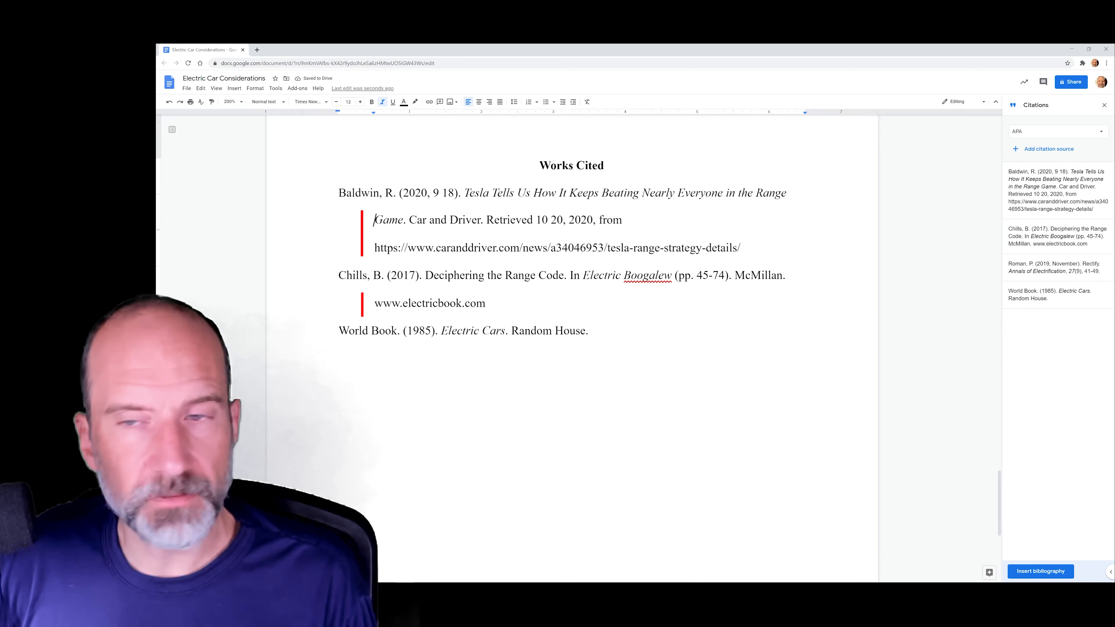
click(338, 193)
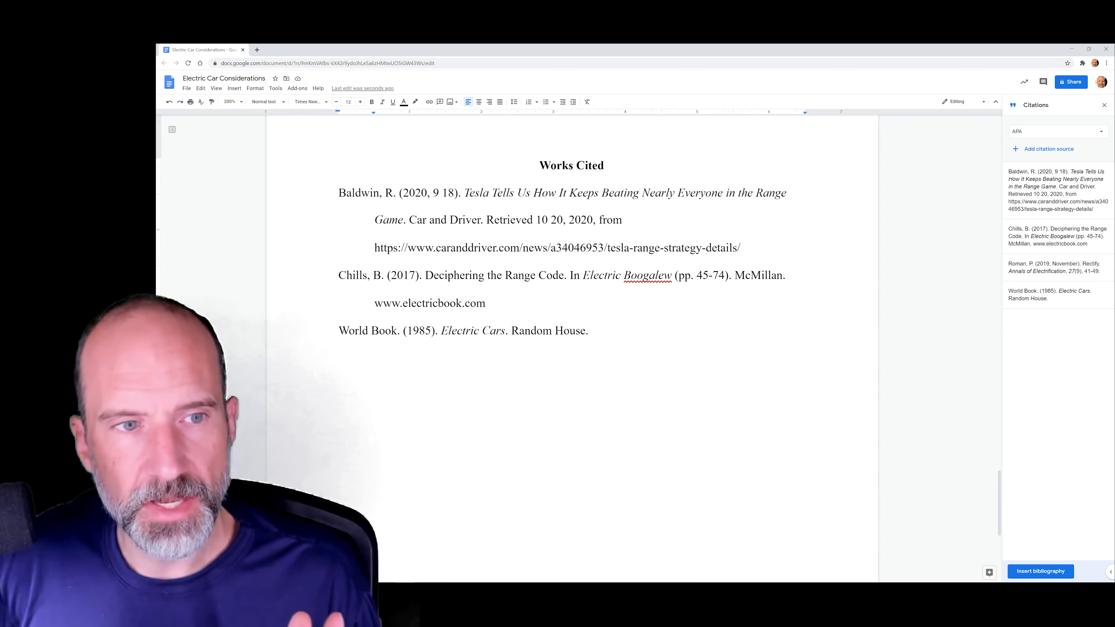
click(374, 220)
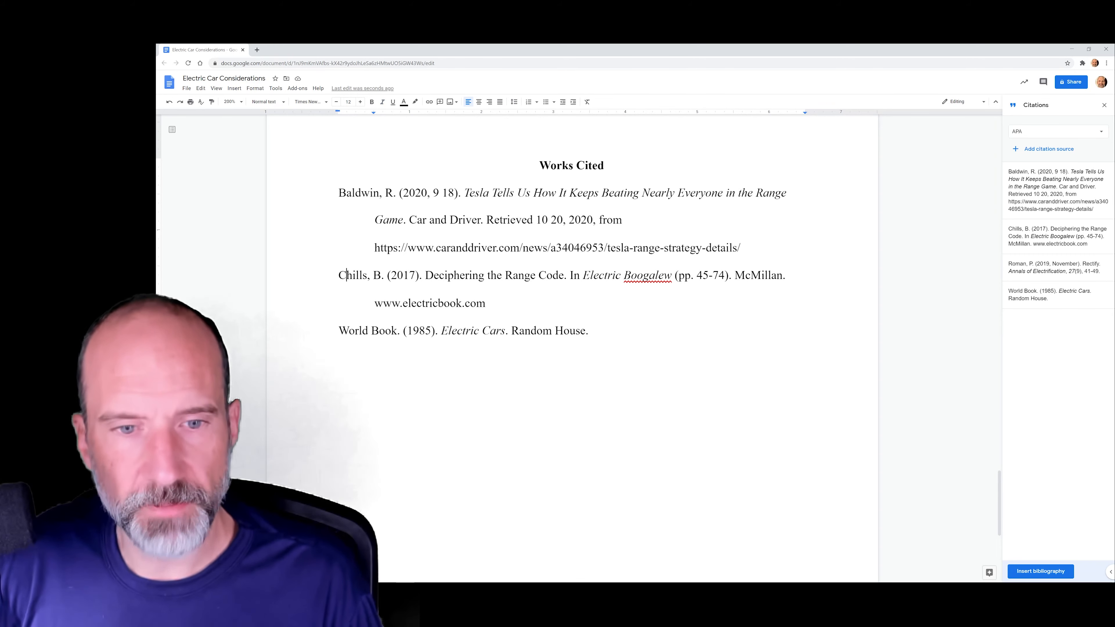
Step: Switch the citation style to Chicago Author-Date and insert another bibliography on a new line below the last Works Cited entry
click(588, 330)
key(Return)
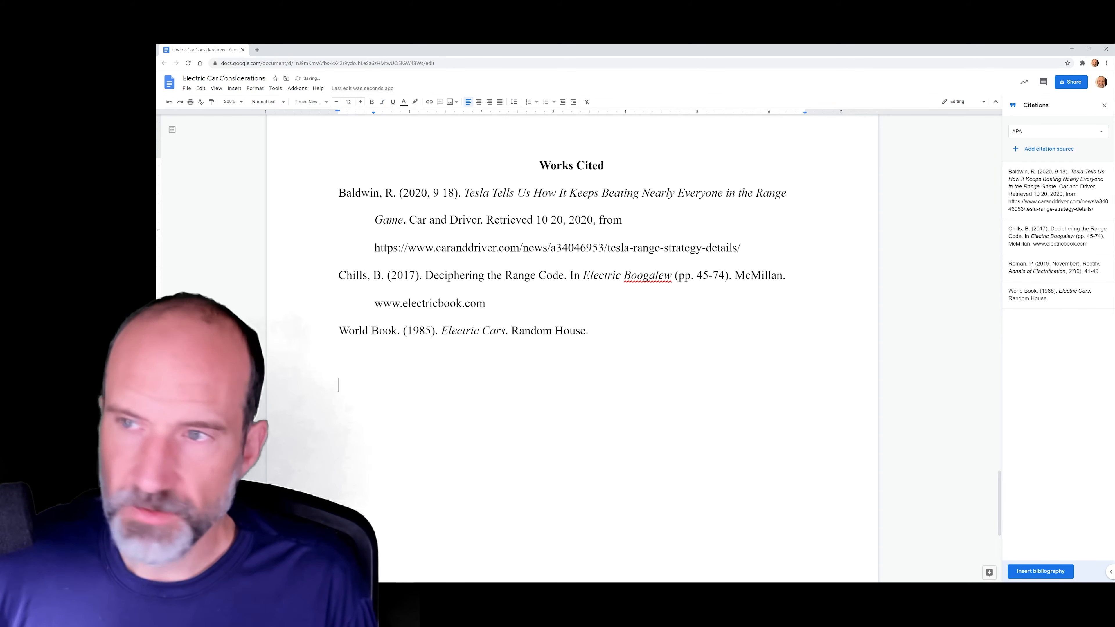
click(1016, 134)
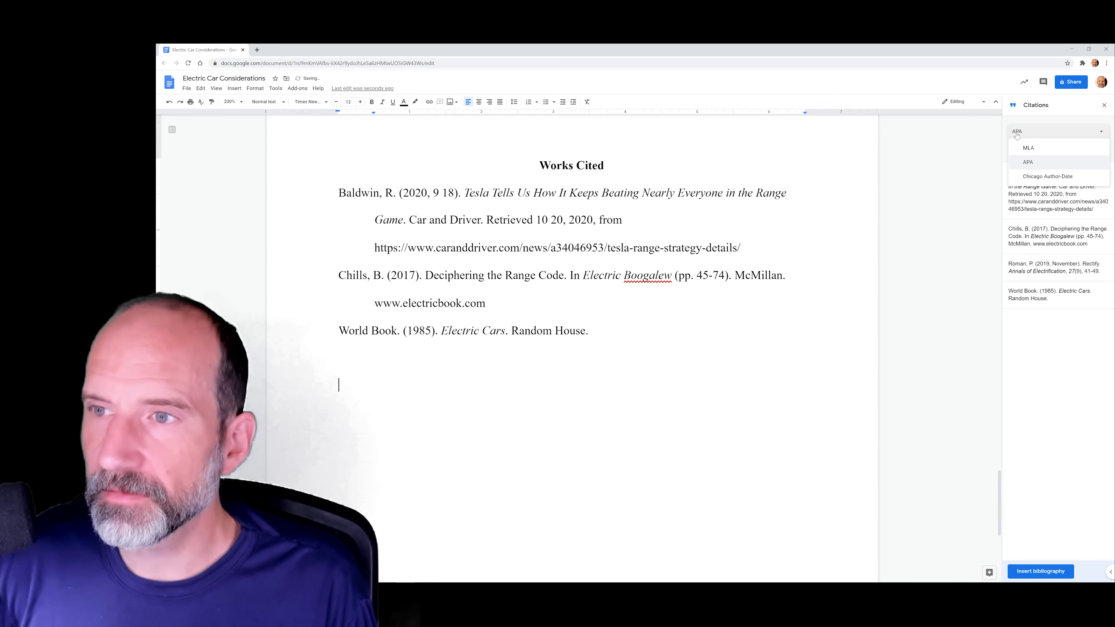
click(1040, 176)
click(1033, 570)
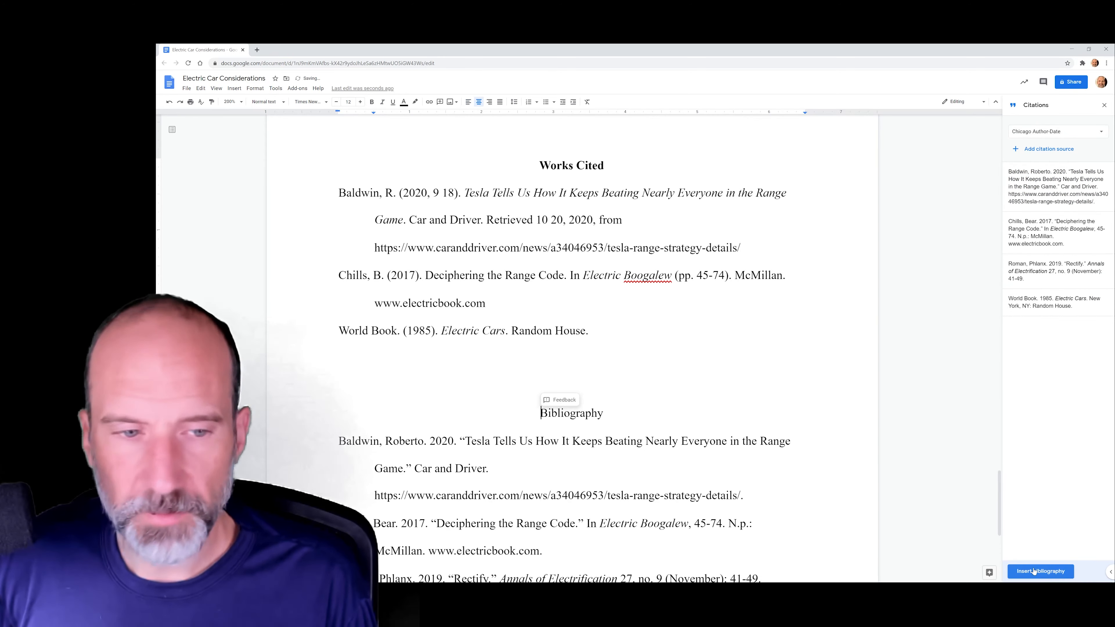
Step: Compare the author, date and title formatting of the "Tesla Tells Us" entry in the APA and Chicago lists
scroll(572, 349, down, 4)
scroll(572, 348, up, 3)
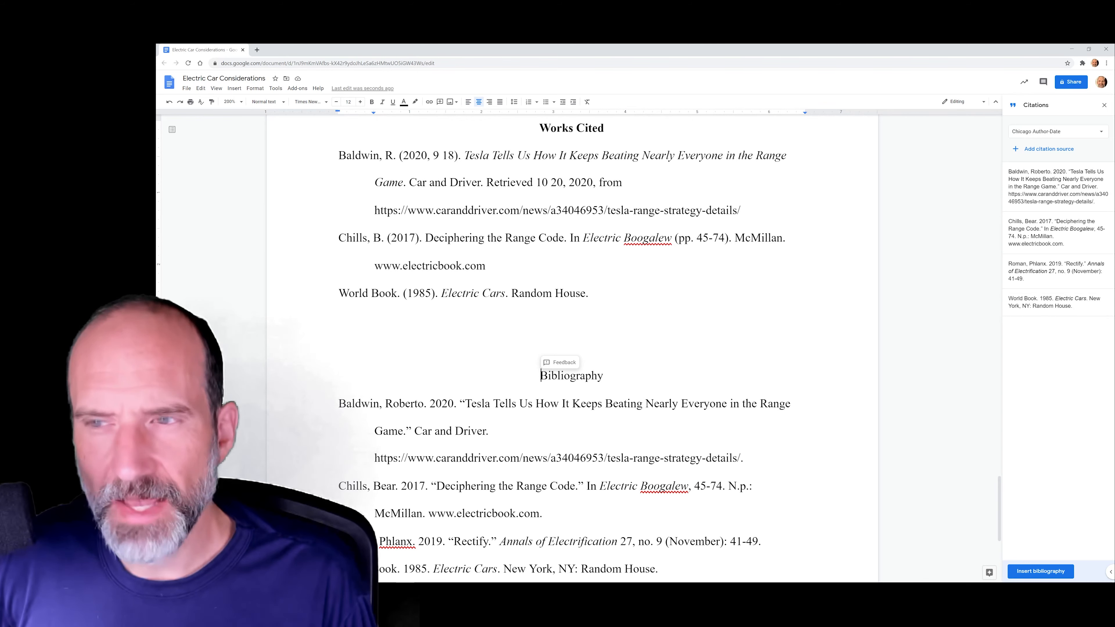
drag(339, 156, 533, 157)
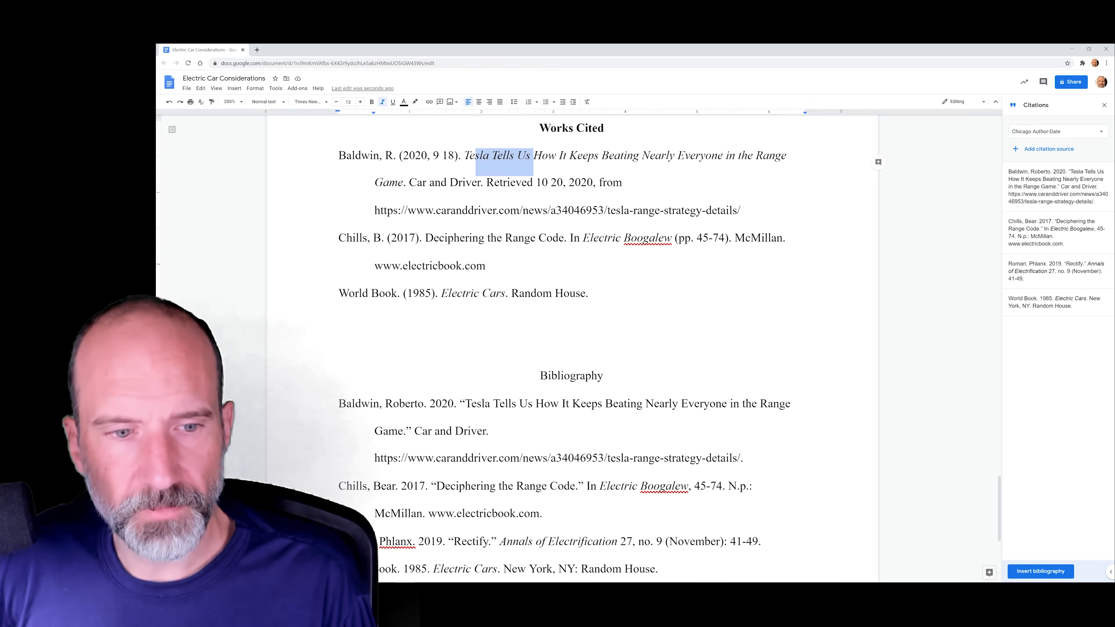
click(400, 404)
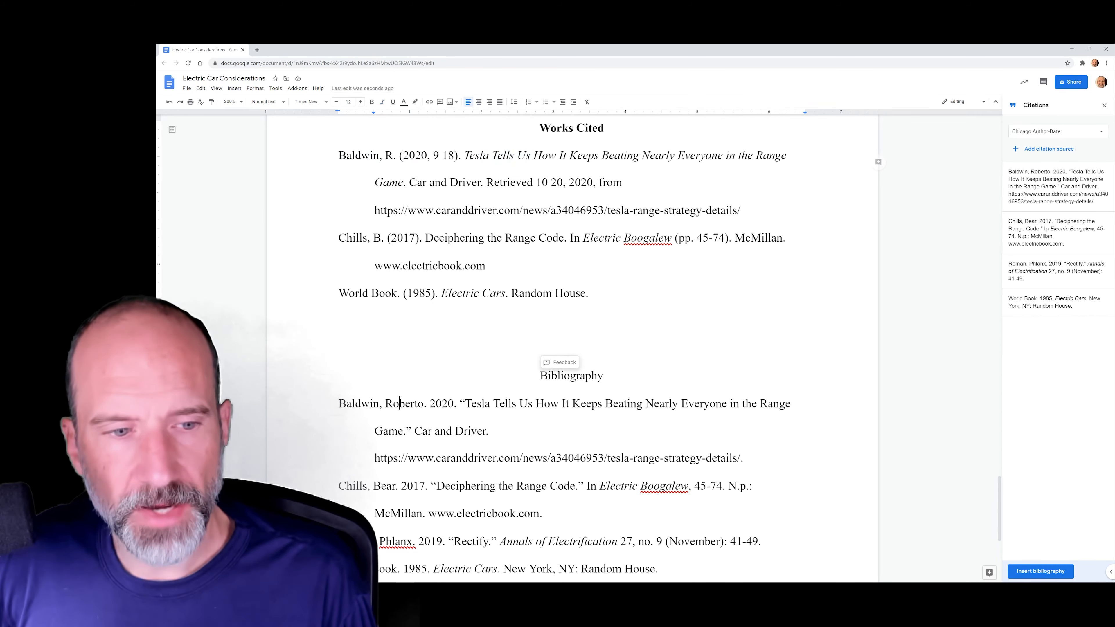
drag(436, 403, 448, 404)
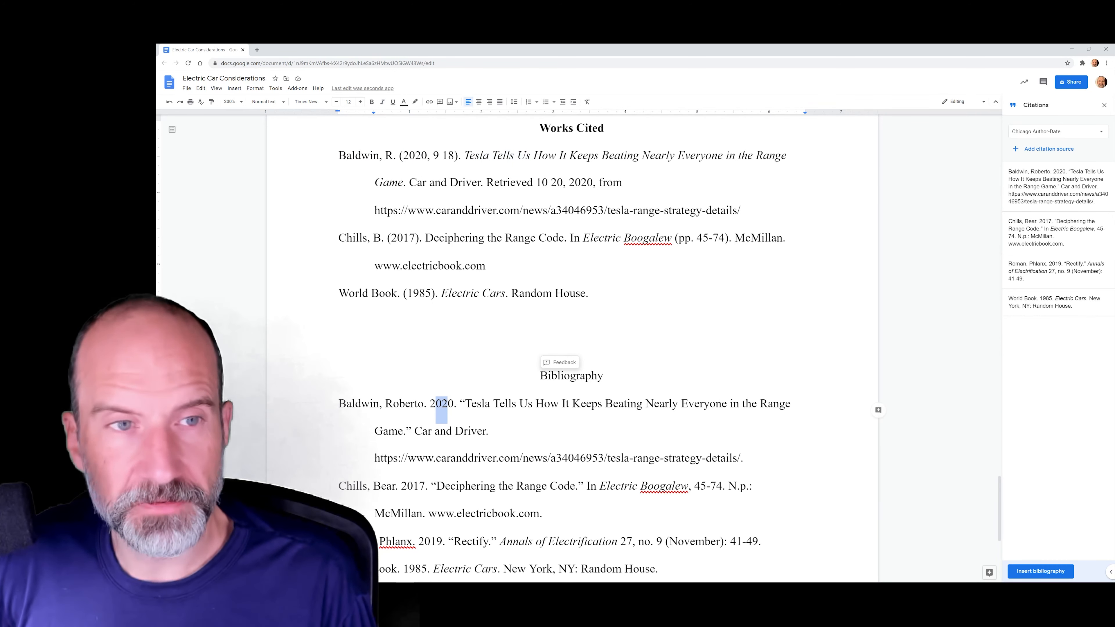